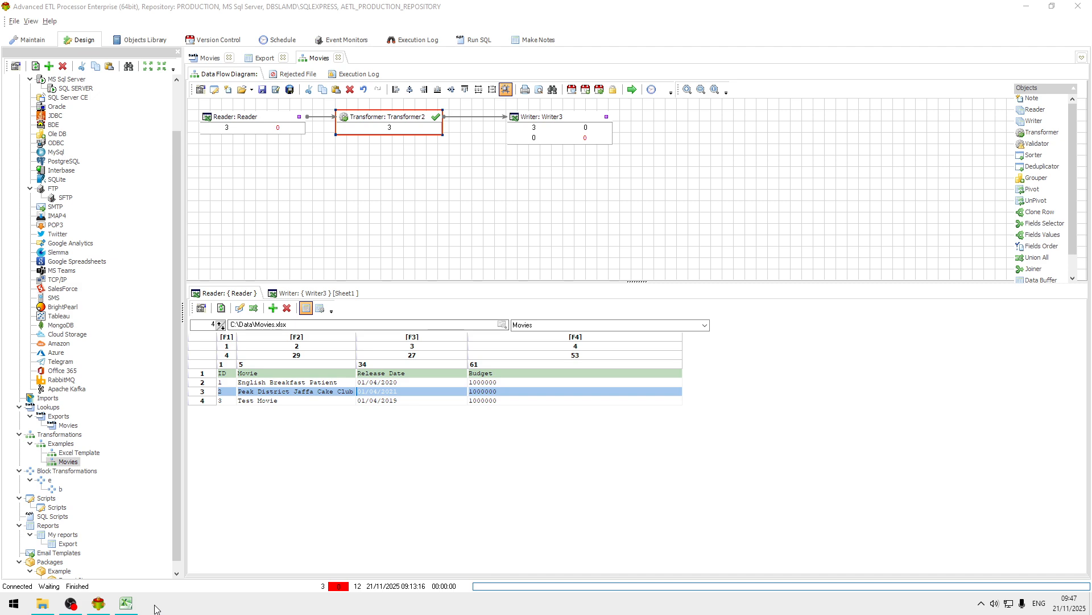
Set the reader's field names from the header row of the Movies data.
right_click(407, 379)
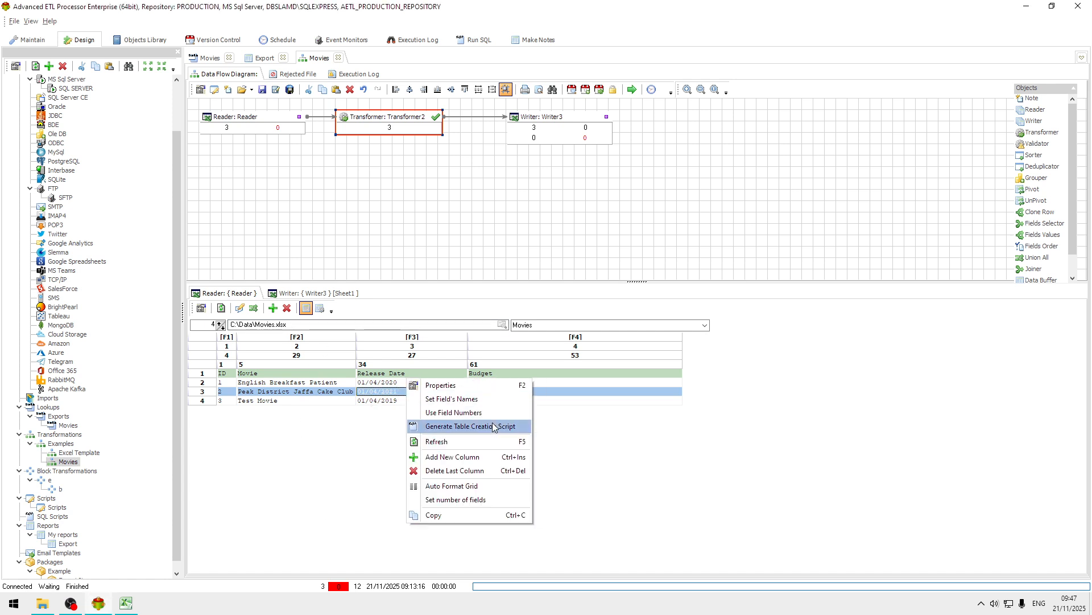
click(467, 399)
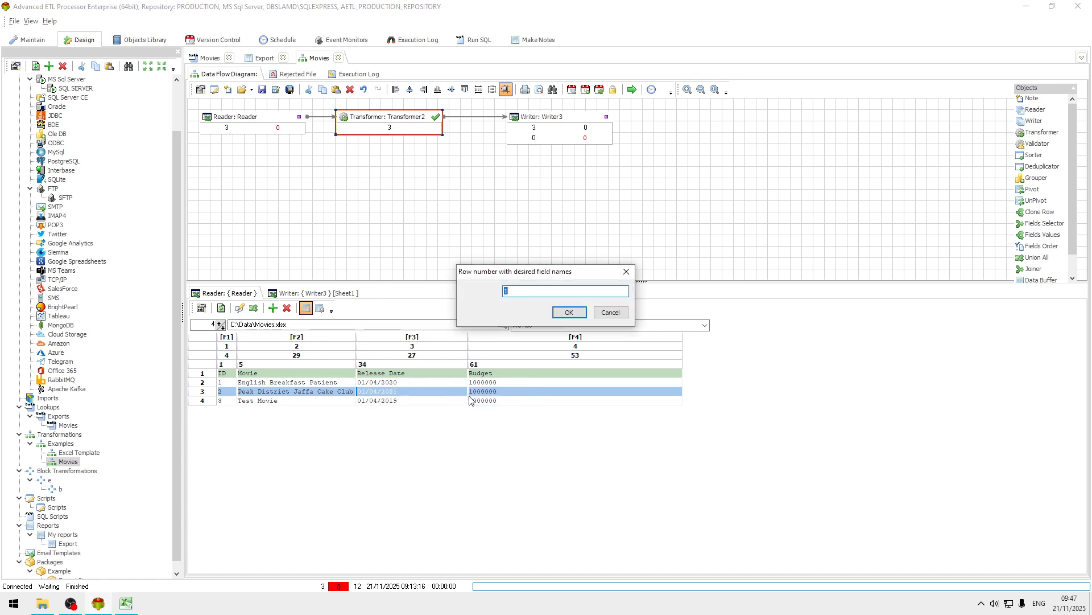
click(569, 313)
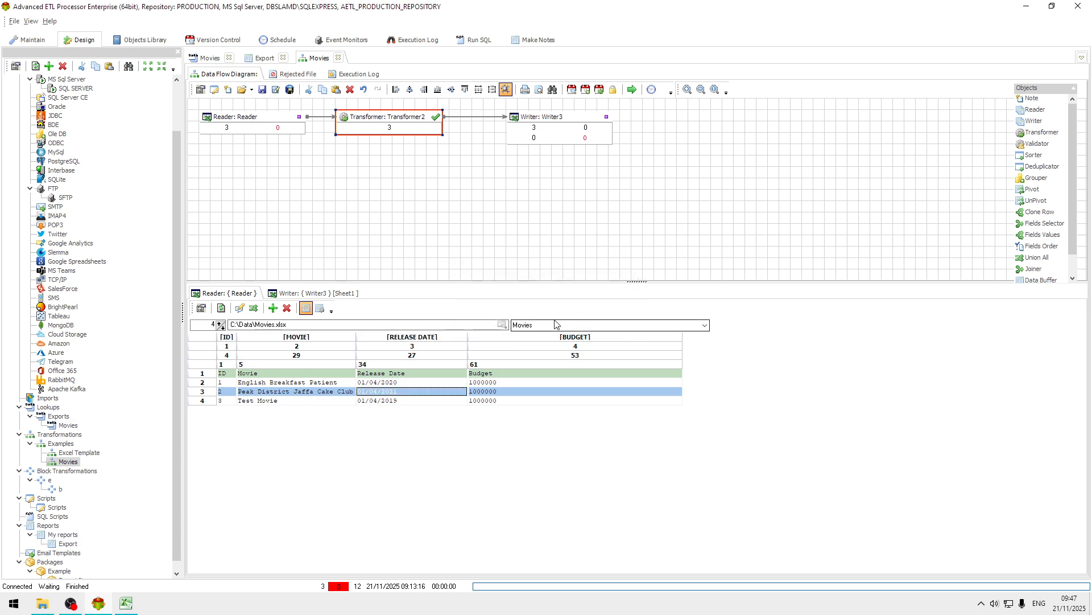
click(402, 383)
click(390, 401)
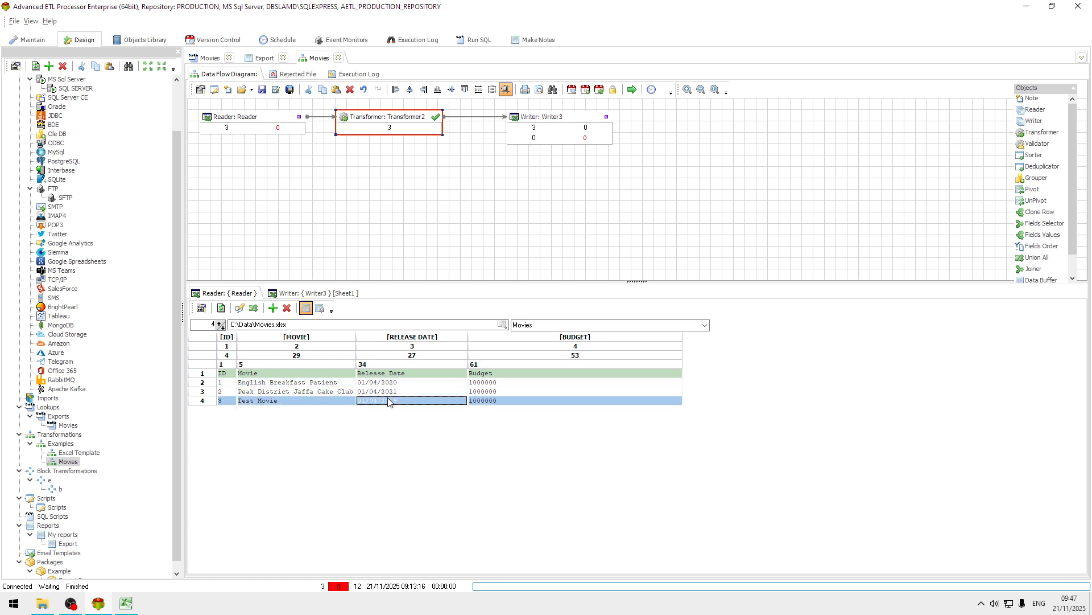
click(398, 383)
click(397, 392)
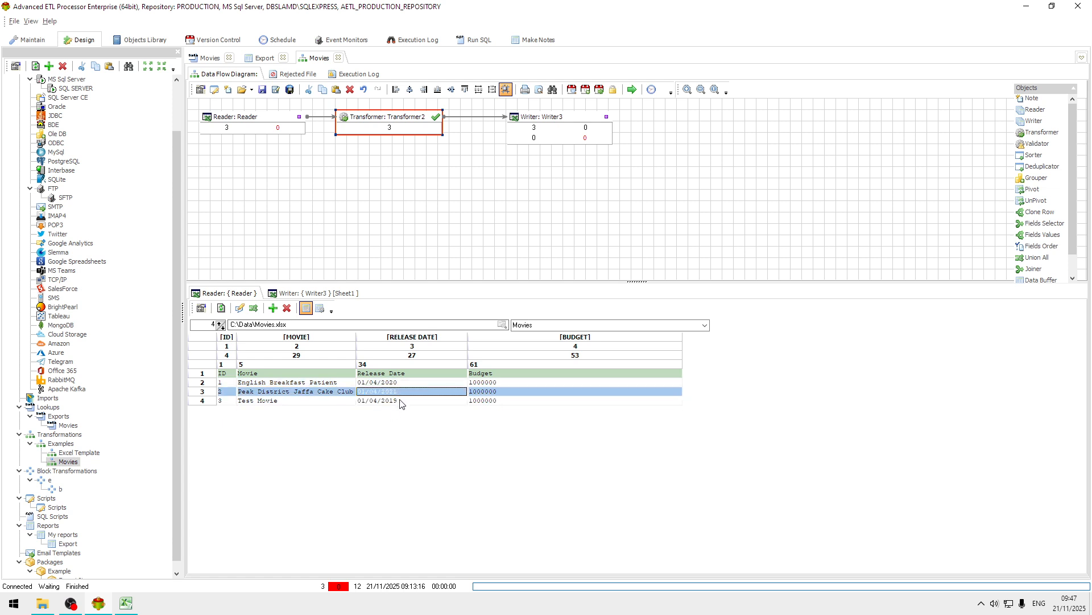
click(414, 377)
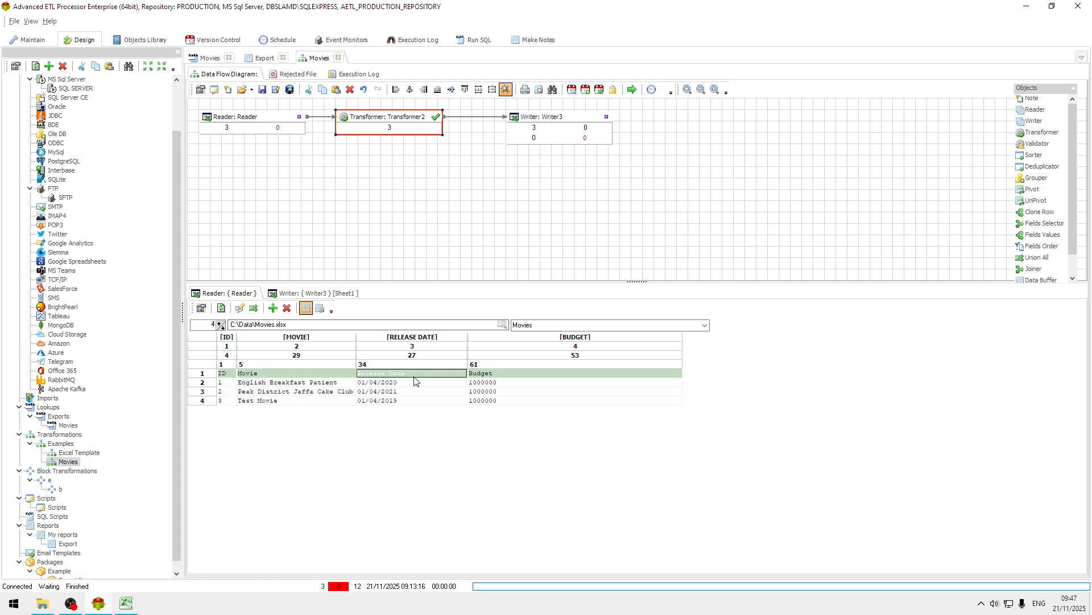
Enable the ignore-format option for the reader's RELEASE DATE field and view the resulting data.
click(320, 308)
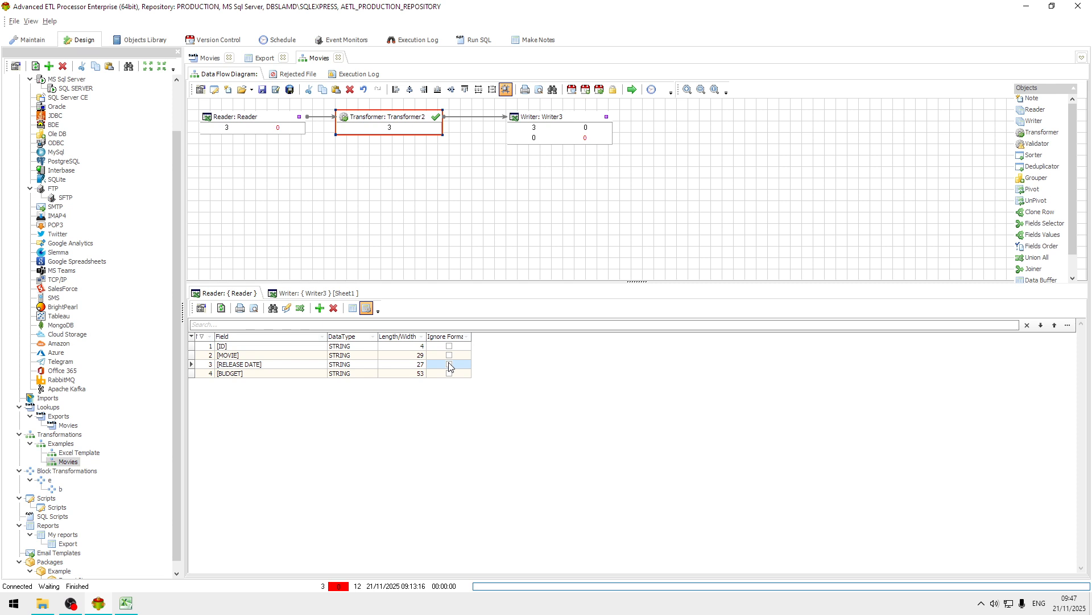
click(288, 365)
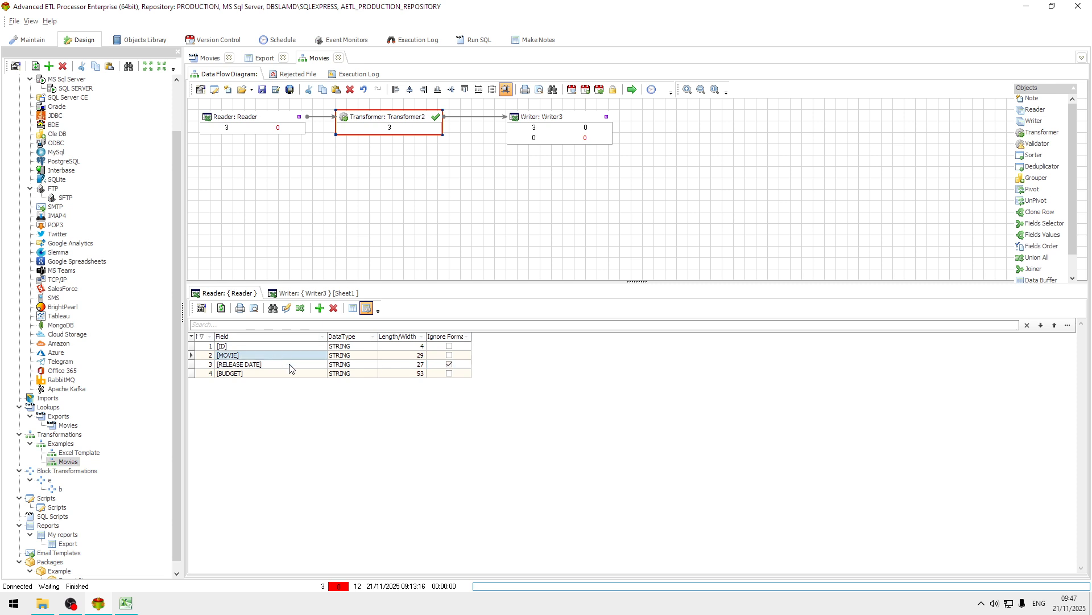
click(352, 308)
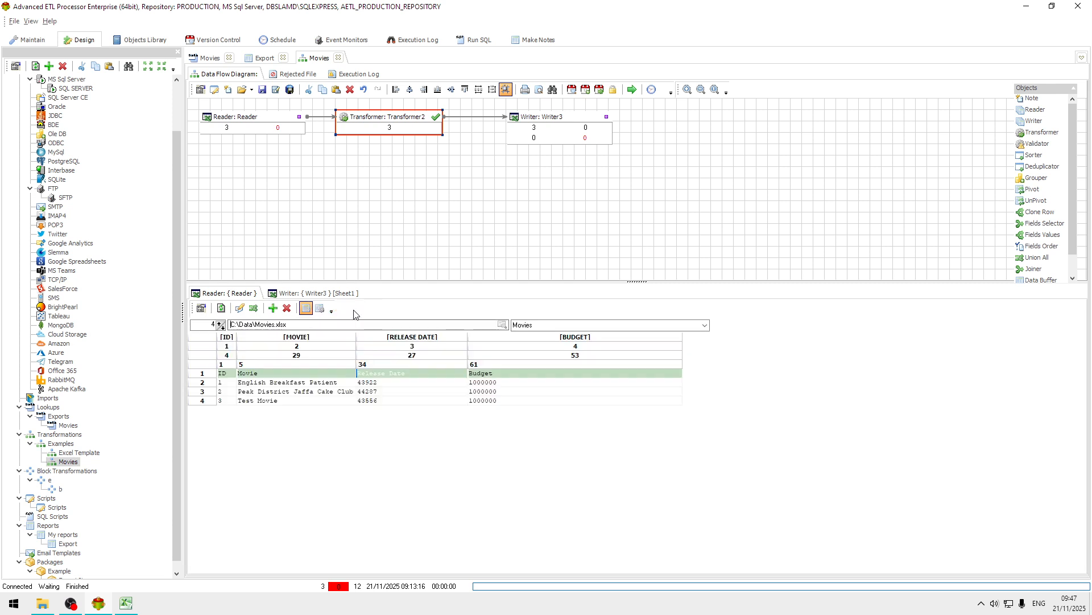
click(389, 392)
click(393, 375)
click(406, 392)
Turn off the ignore-format option for the reader's RELEASE DATE field and refresh the data preview.
click(319, 308)
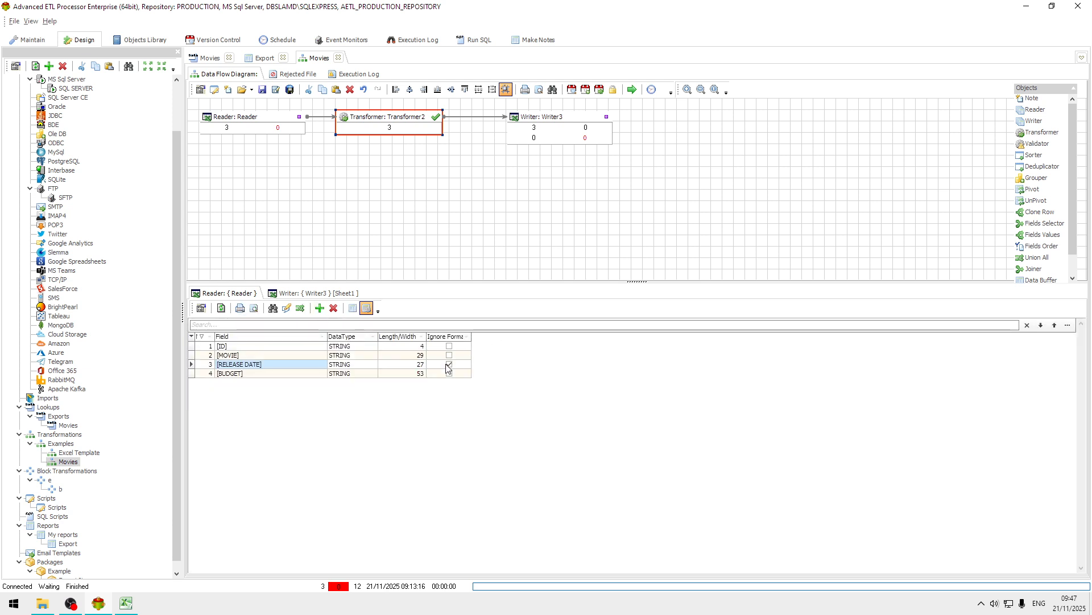
click(449, 369)
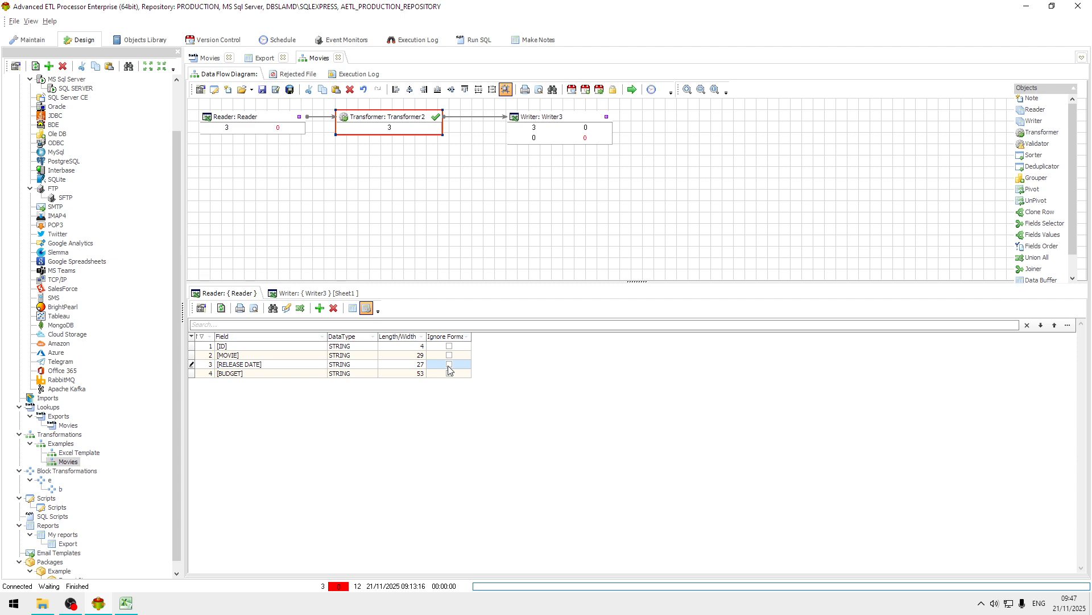
click(353, 308)
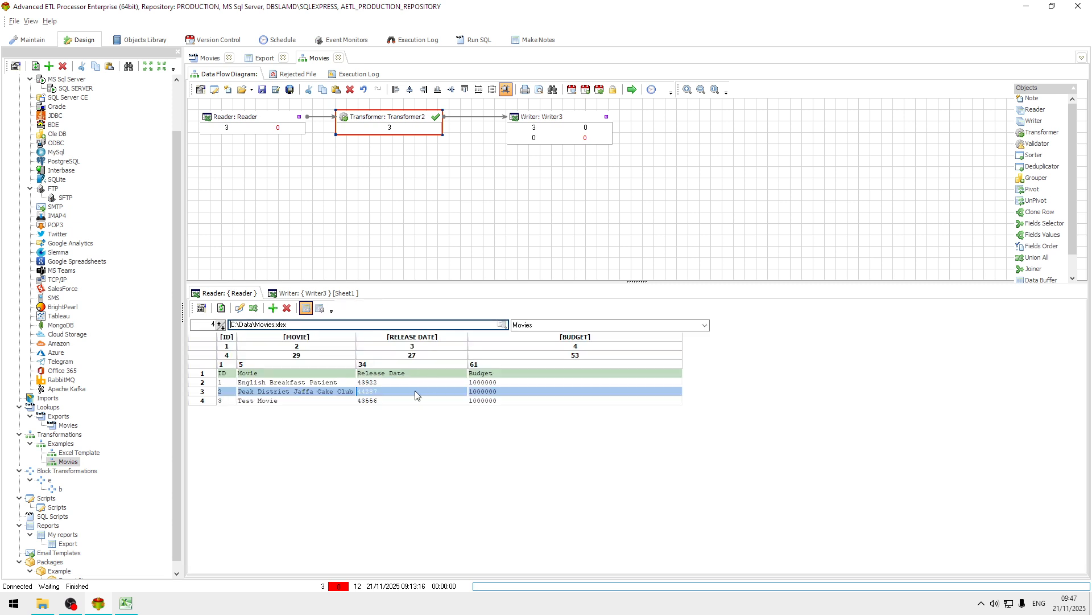
click(221, 308)
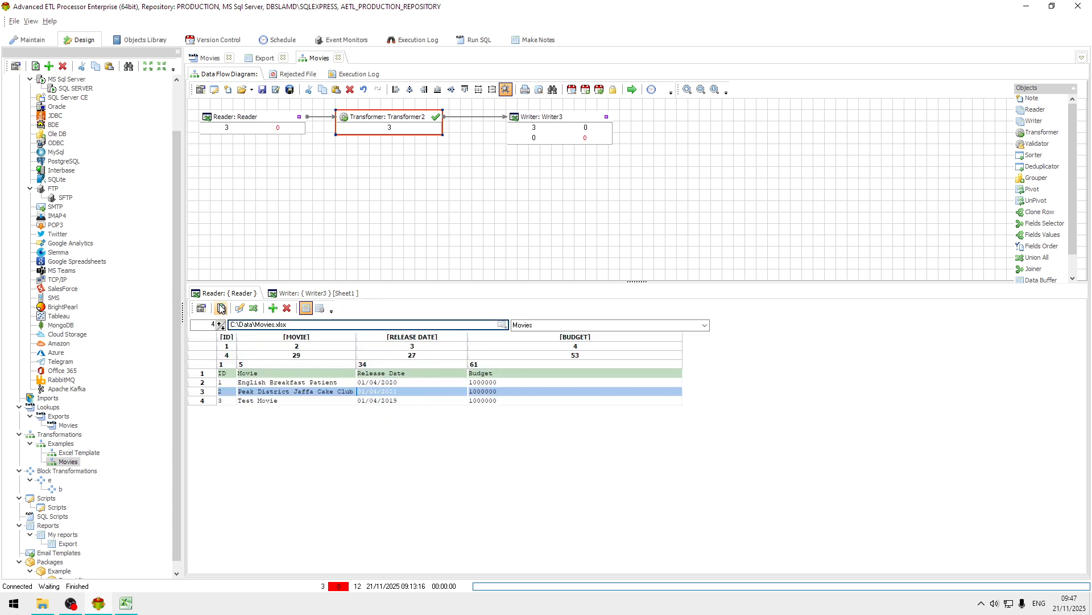
click(408, 382)
click(412, 401)
click(409, 391)
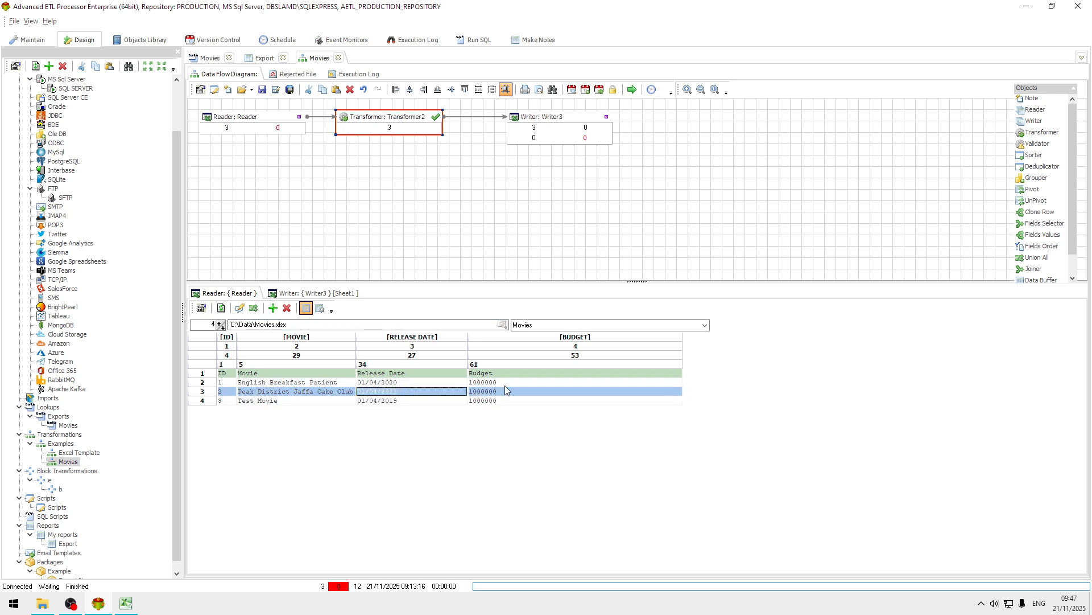
Spread Writer3 and Transformer2 further from the Reader in the data flow, and open Transformer2 for editing.
drag(564, 126, 633, 127)
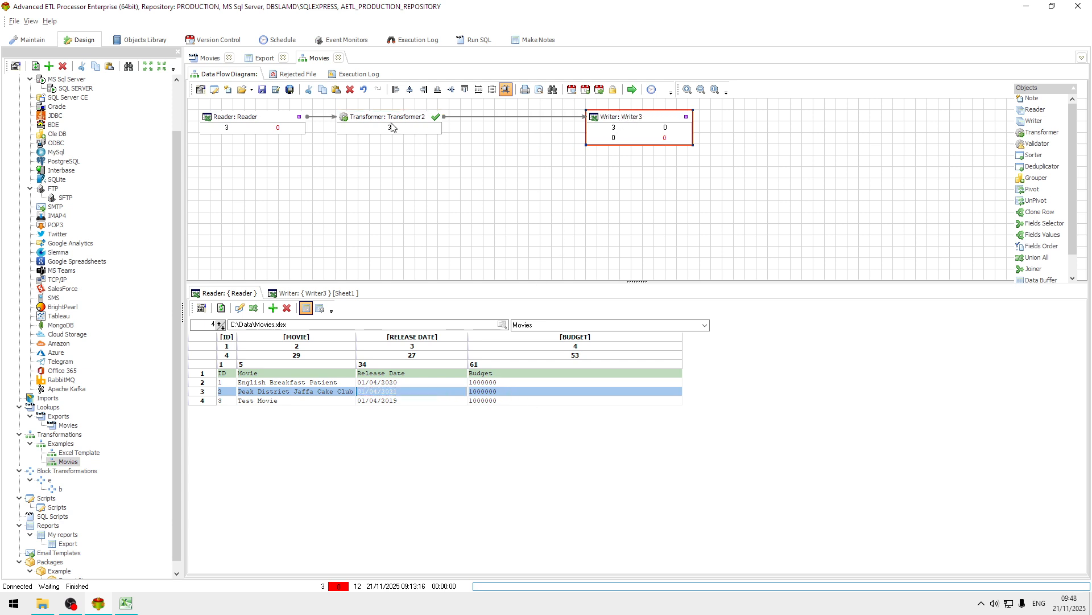
drag(392, 127, 434, 128)
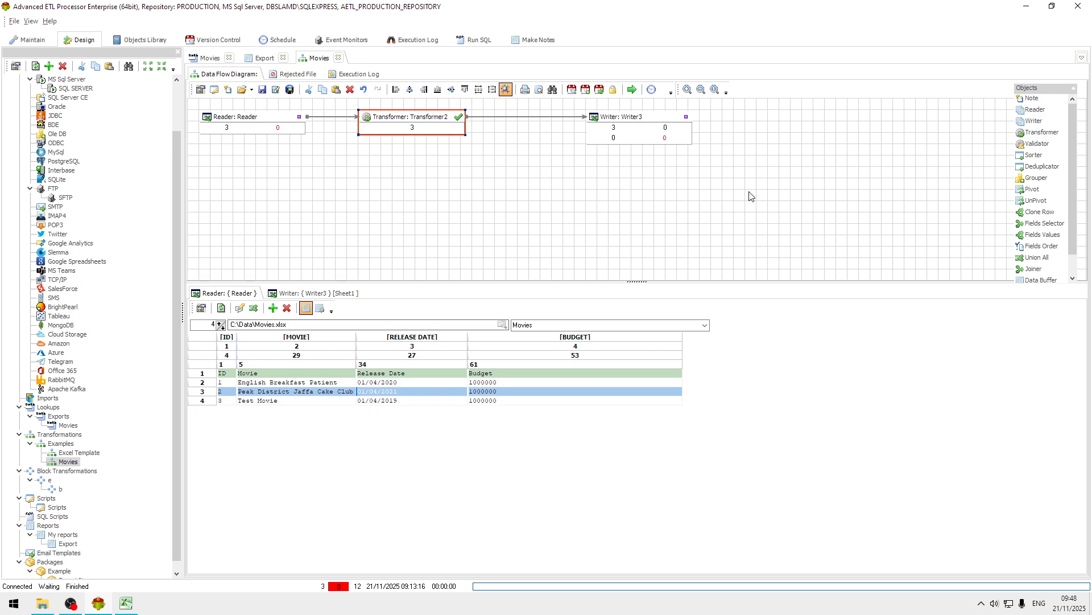
double_click(417, 119)
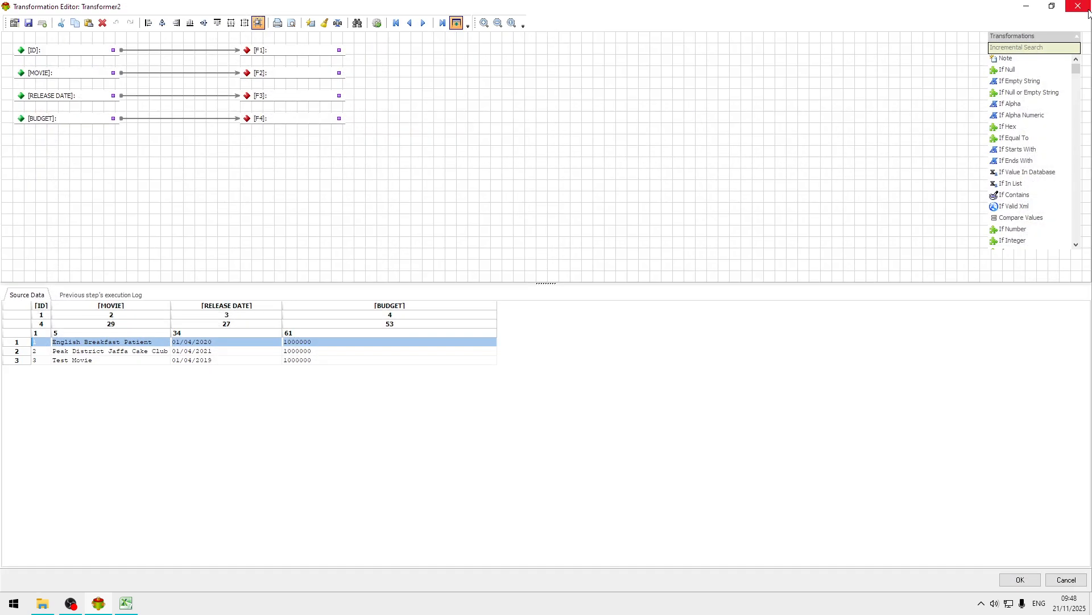
Insert a Date Format transformation between the RELEASE DATE source field and target field F3, shifting F3 over to make room.
click(1030, 48)
text(form)
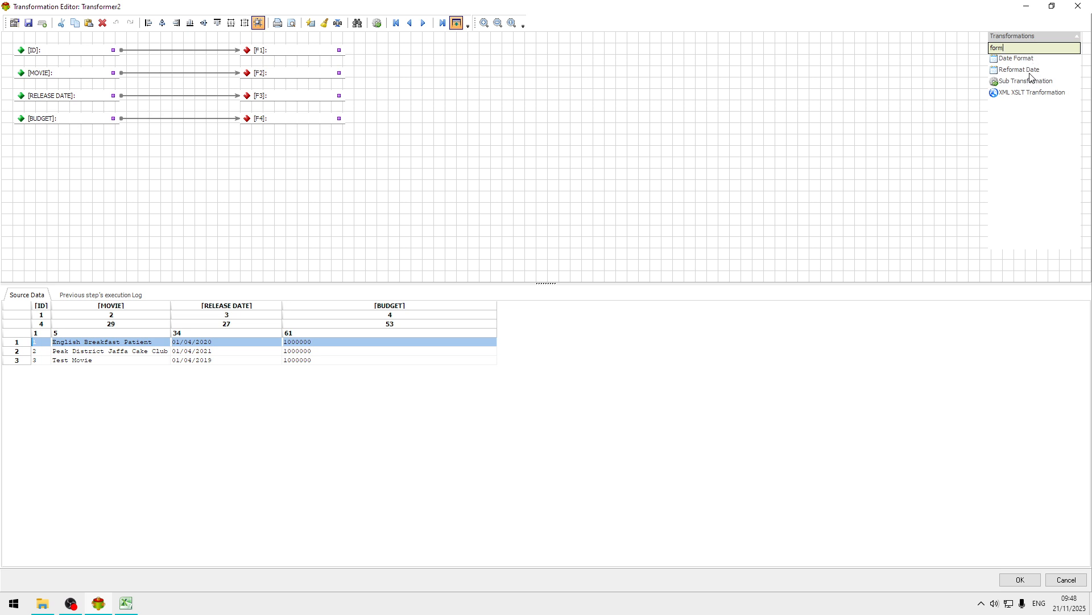
drag(1024, 61, 297, 99)
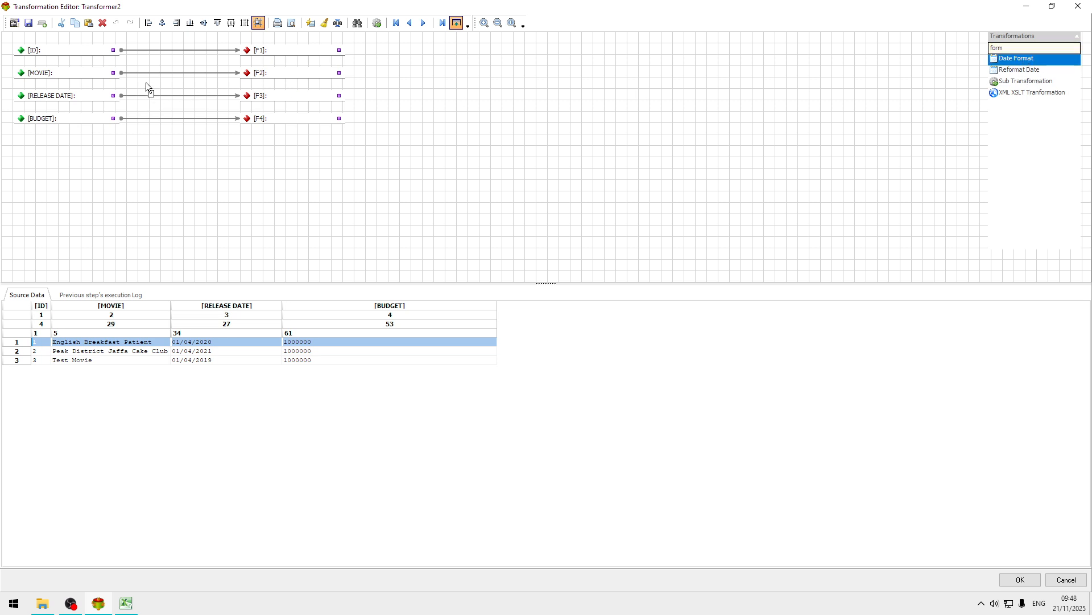
drag(140, 83, 147, 90)
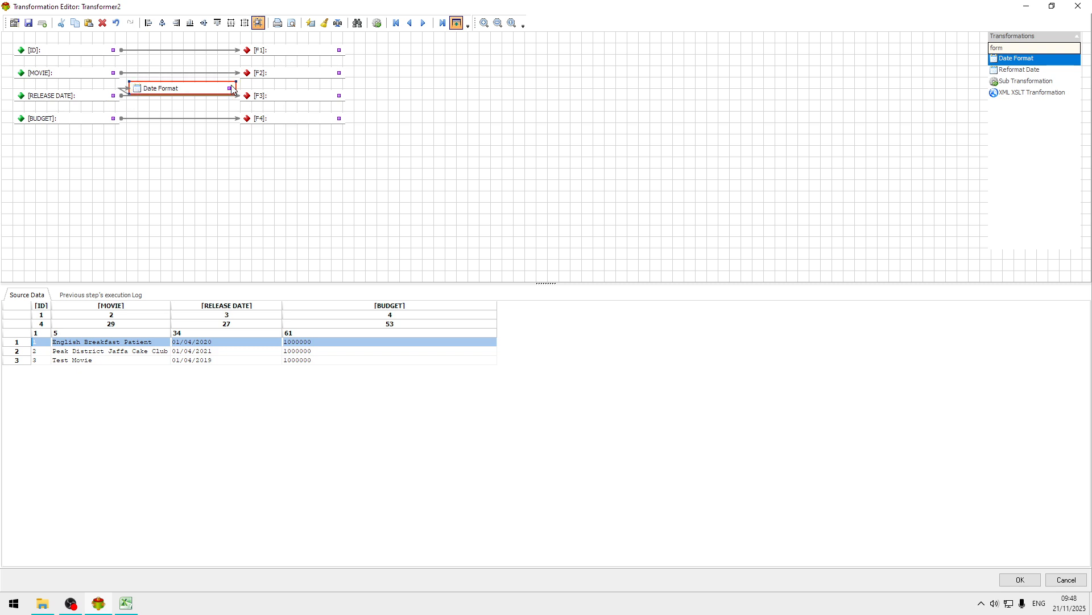
drag(298, 104, 334, 100)
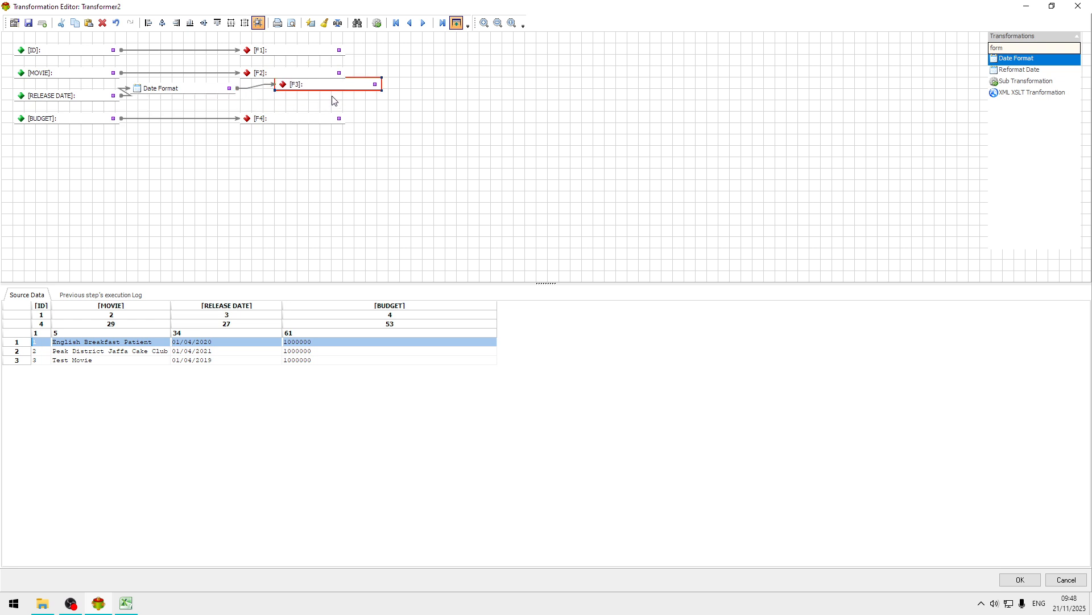
Replace the Date Format transformation's selected format with DD/MM/YYYY.
double_click(193, 92)
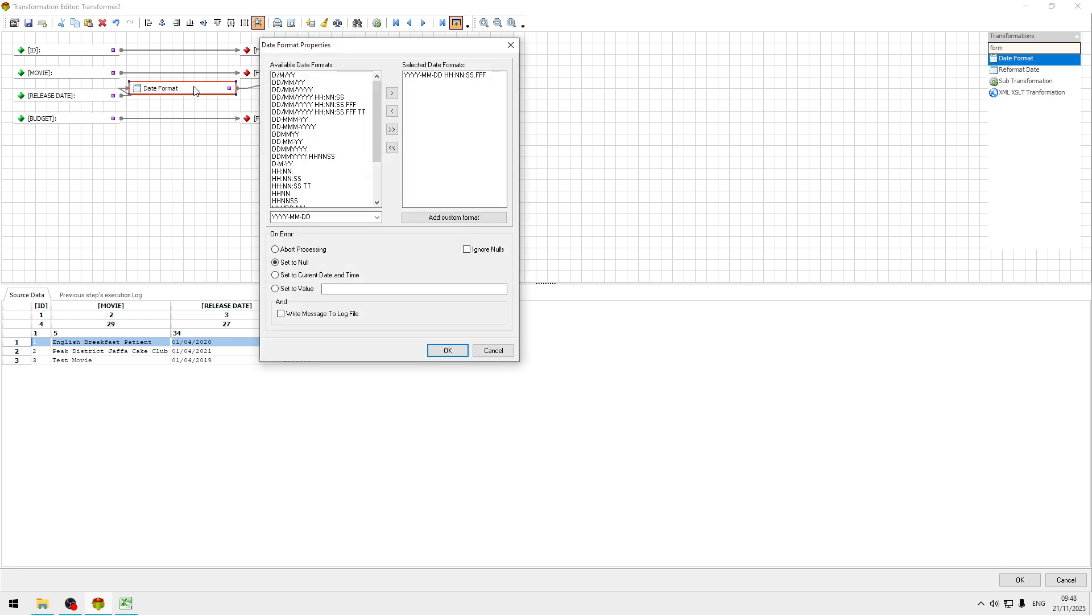
click(461, 76)
double_click(456, 75)
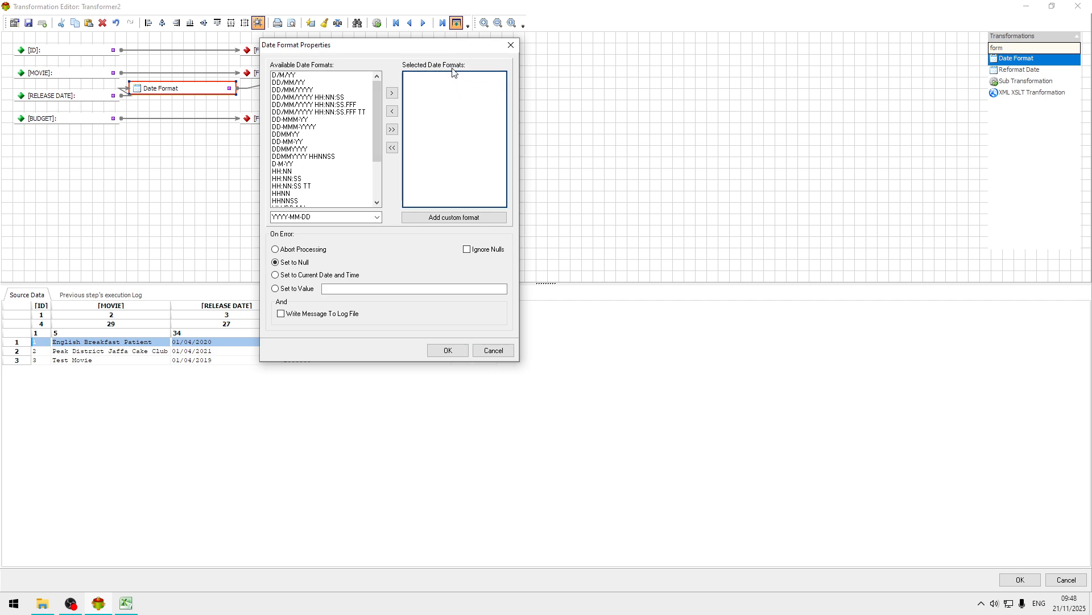
double_click(310, 90)
click(449, 351)
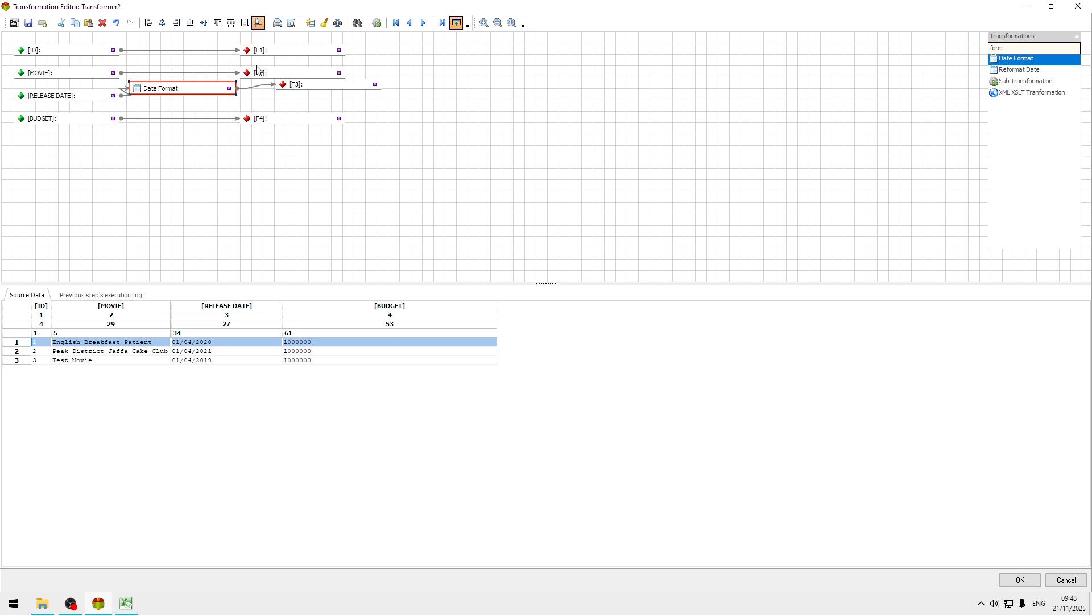
Test the transformation on the first record, check the F3 output value, and save the Transformer2 changes.
click(378, 23)
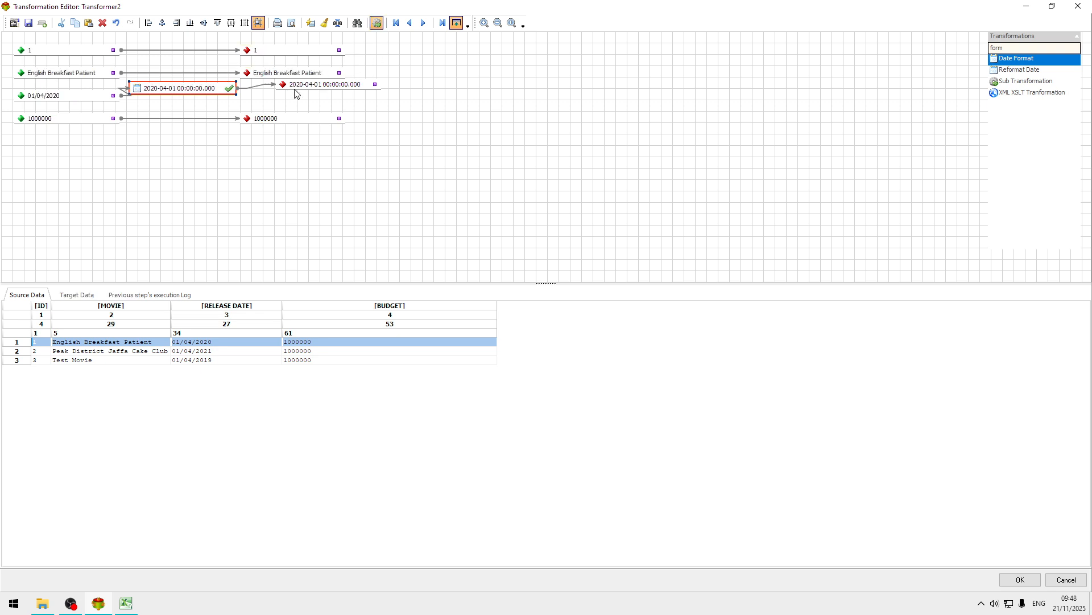
mouse_move(295, 90)
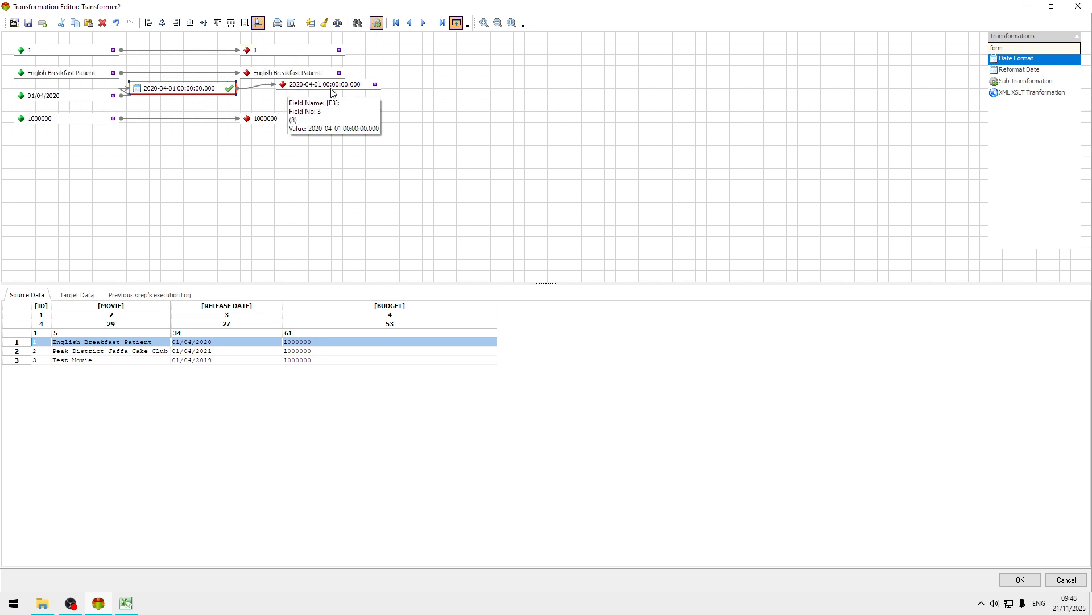
click(1020, 579)
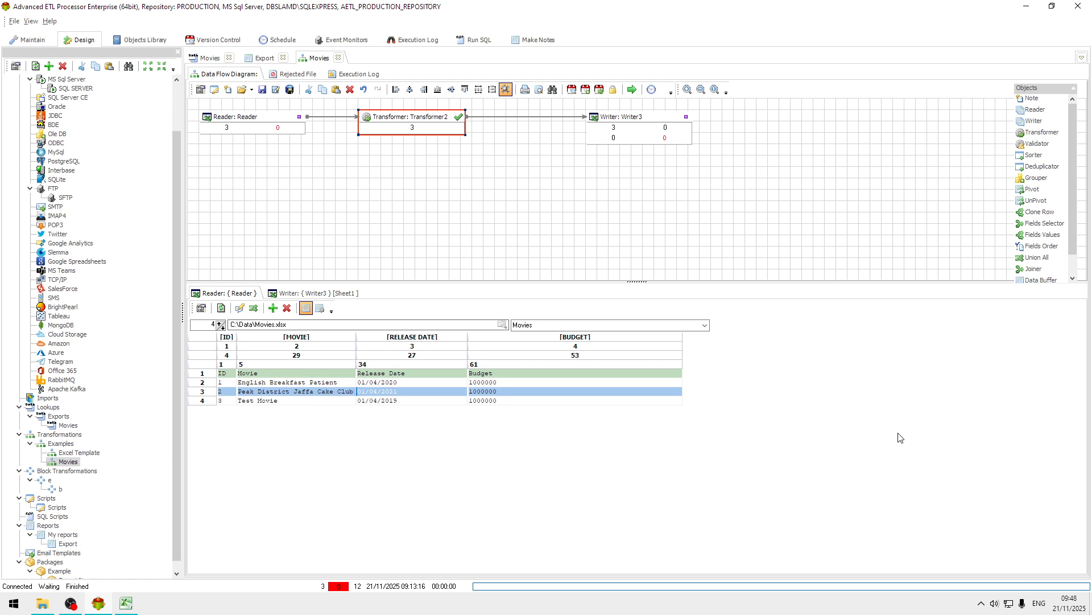
Show Writer3's target sheet, widen its F3 column and refresh the preview to inspect the rows.
click(335, 294)
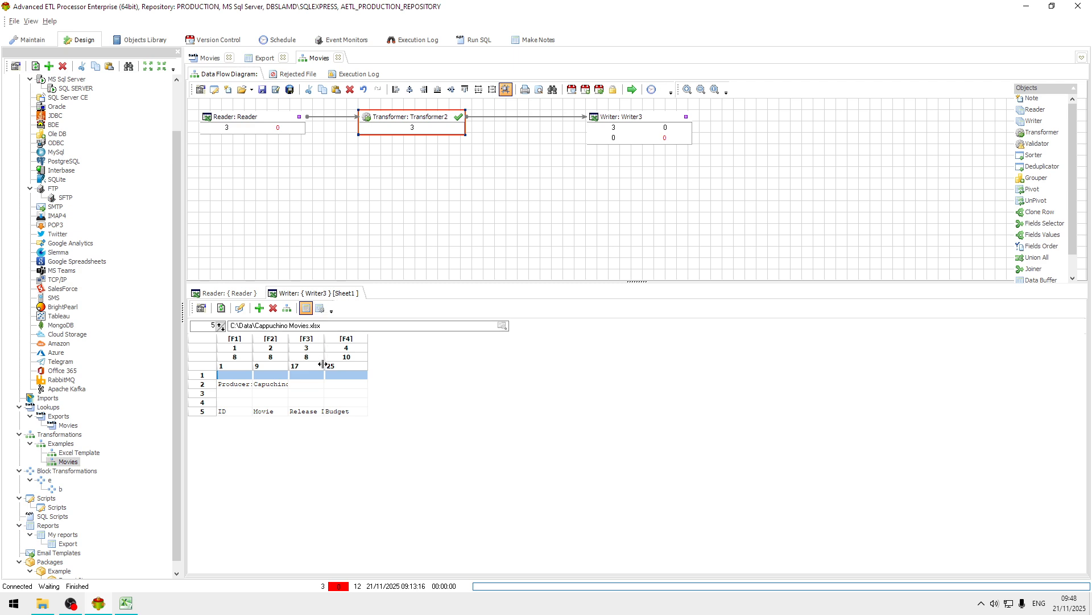
drag(325, 347, 438, 350)
click(221, 308)
click(322, 421)
click(320, 439)
click(319, 421)
Copy the field names from Reader to Writer3 in the writer's field list.
click(320, 308)
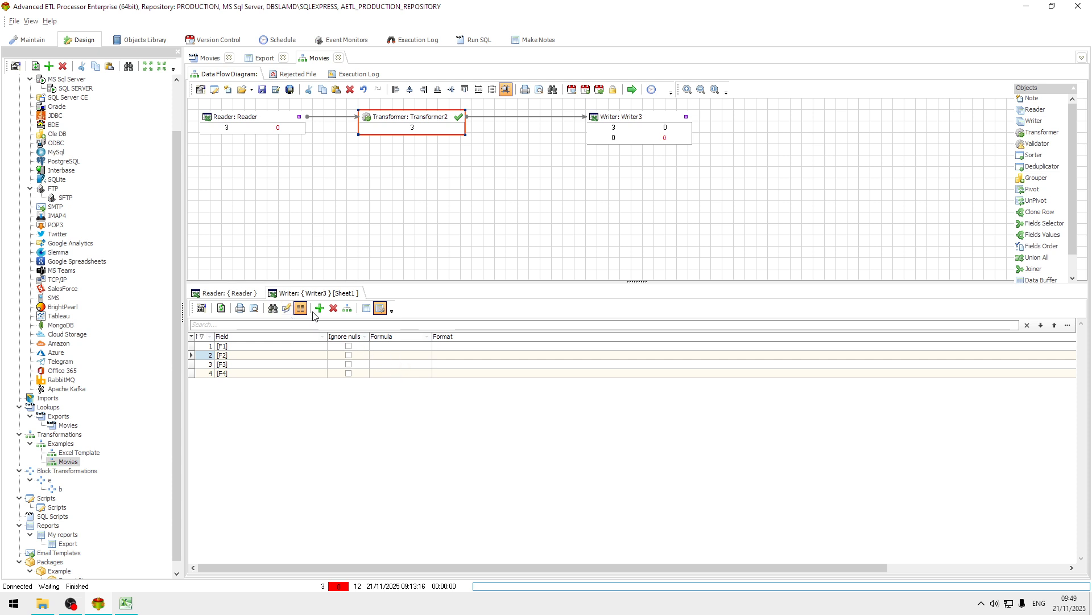
click(348, 307)
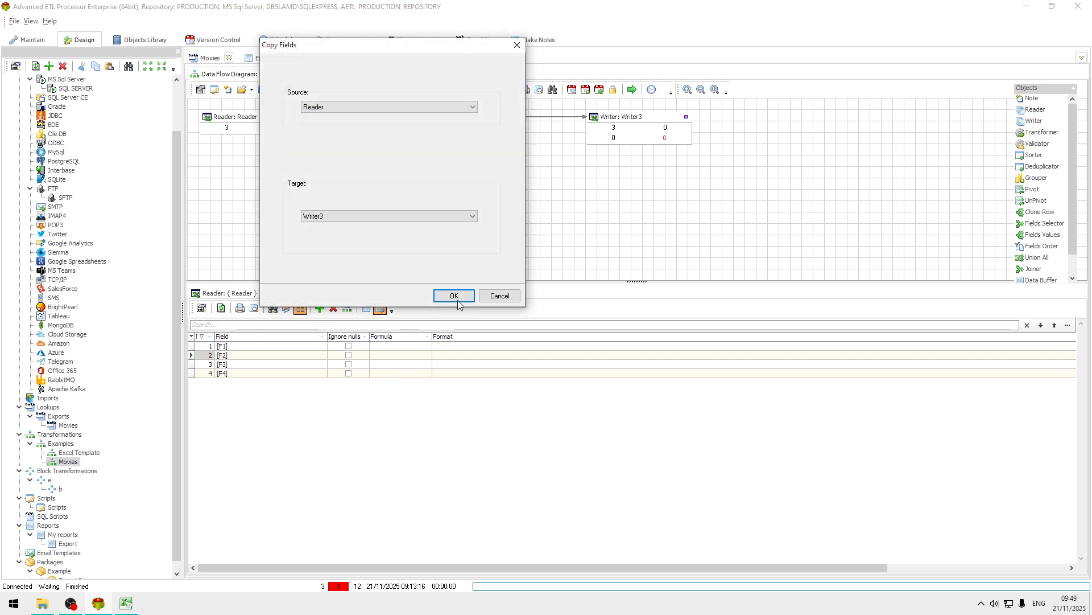
click(455, 296)
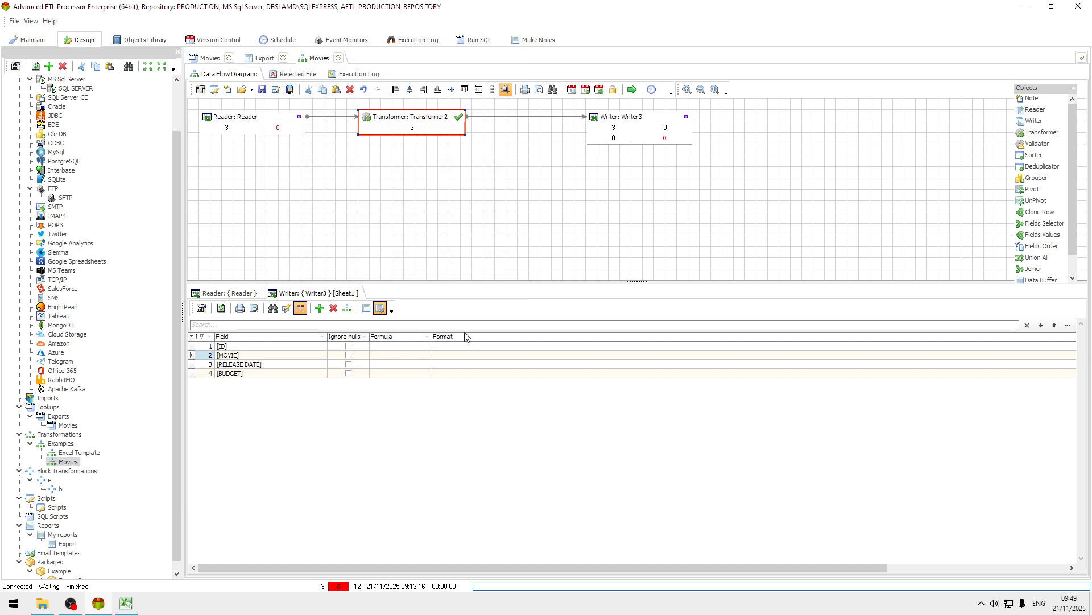
Set the output format of Writer3's RELEASE DATE field to dd-mmm-yy.
click(471, 365)
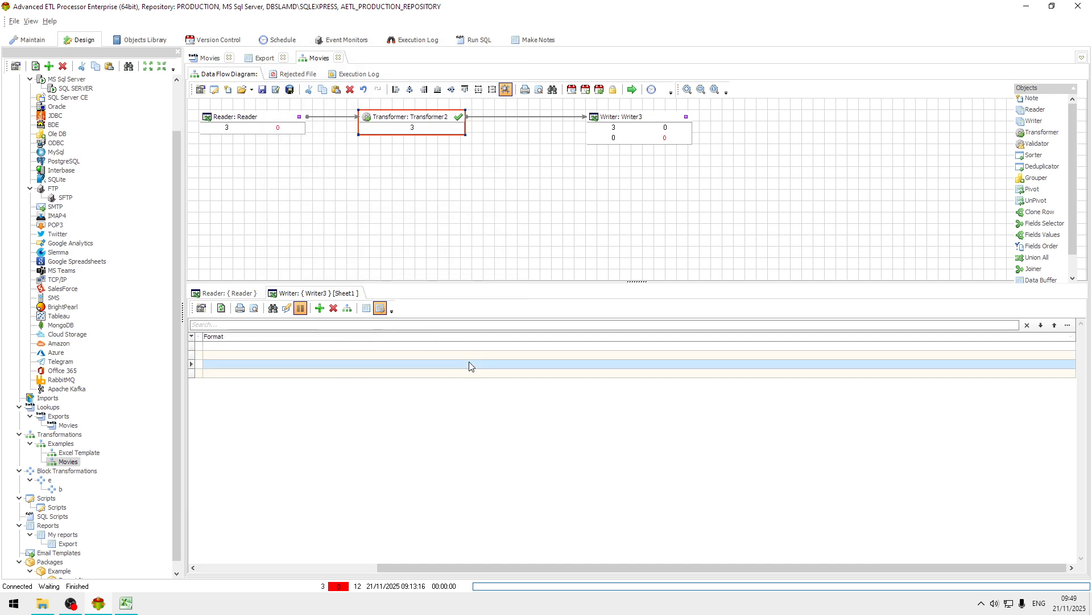
click(1069, 369)
click(1072, 365)
scroll(721, 363, down, 5)
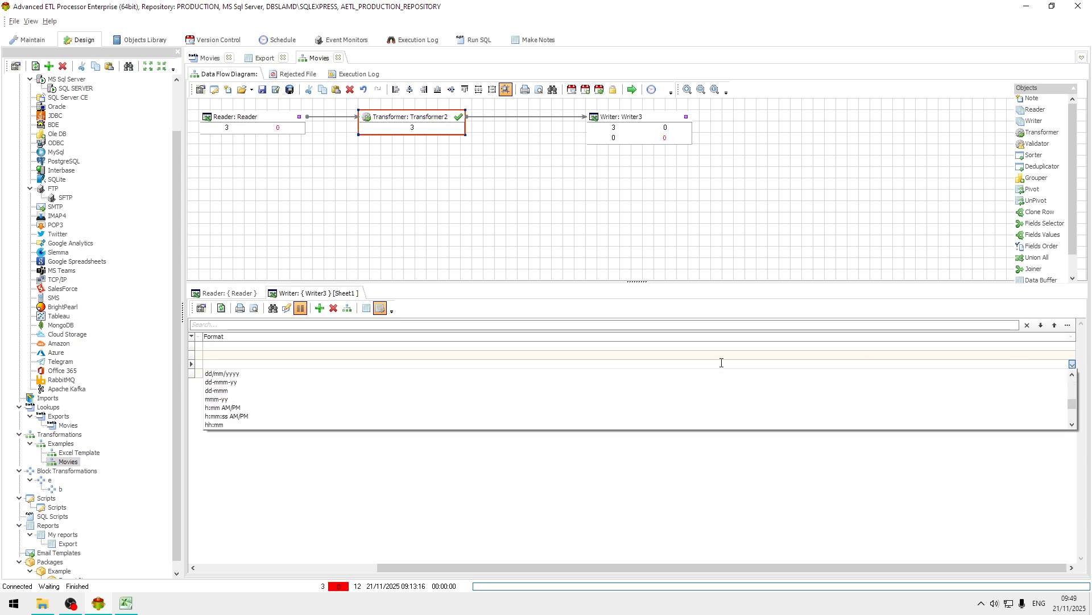
click(240, 383)
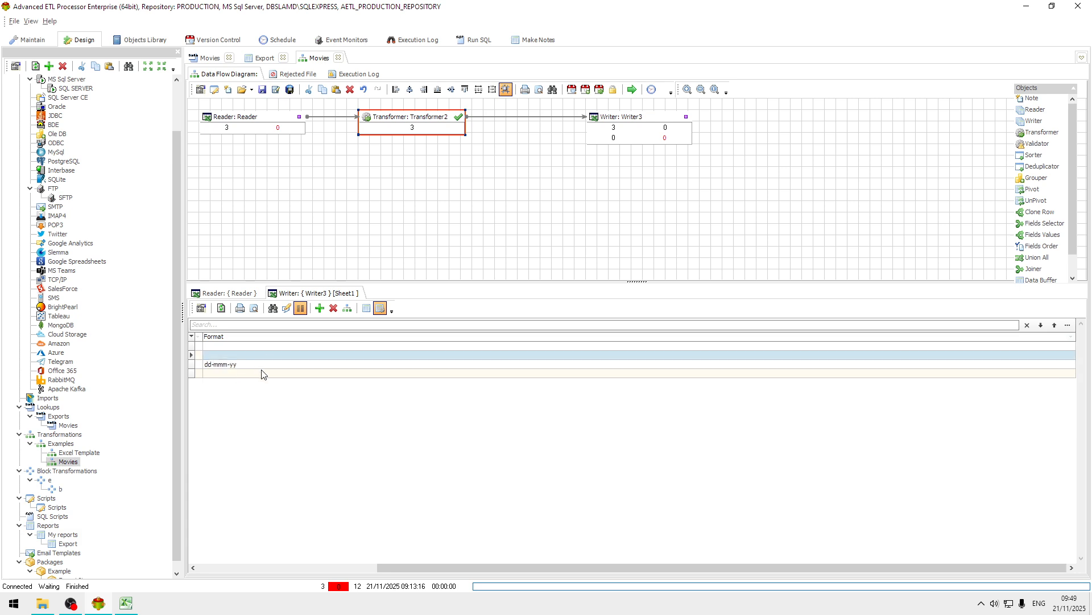
click(261, 372)
click(264, 362)
click(268, 355)
click(267, 365)
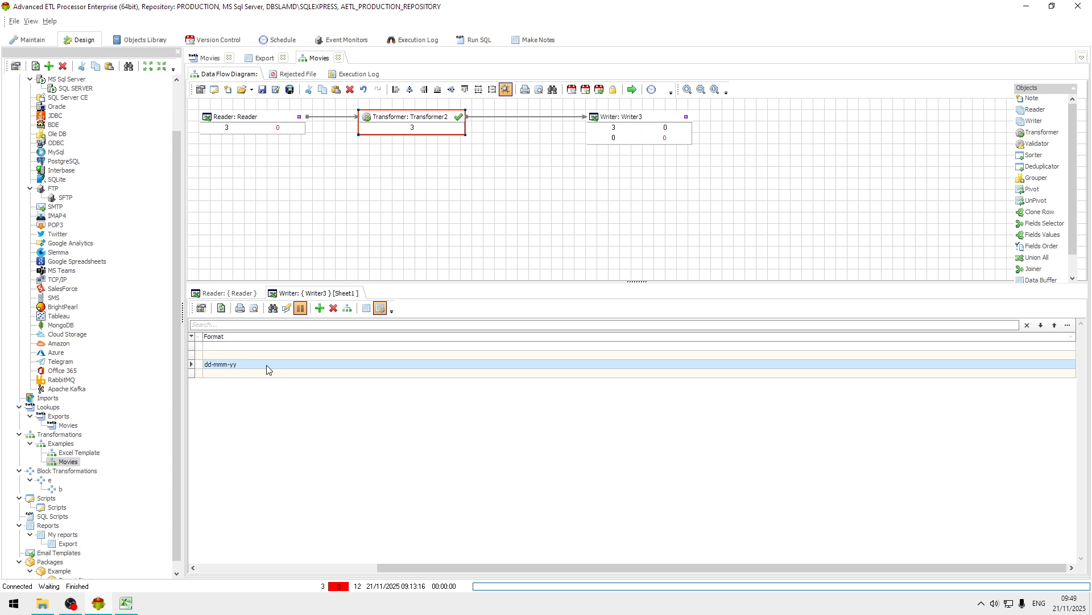
Show the Reader's source data, try to run the Movies transformation, and dismiss the execution log.
click(242, 293)
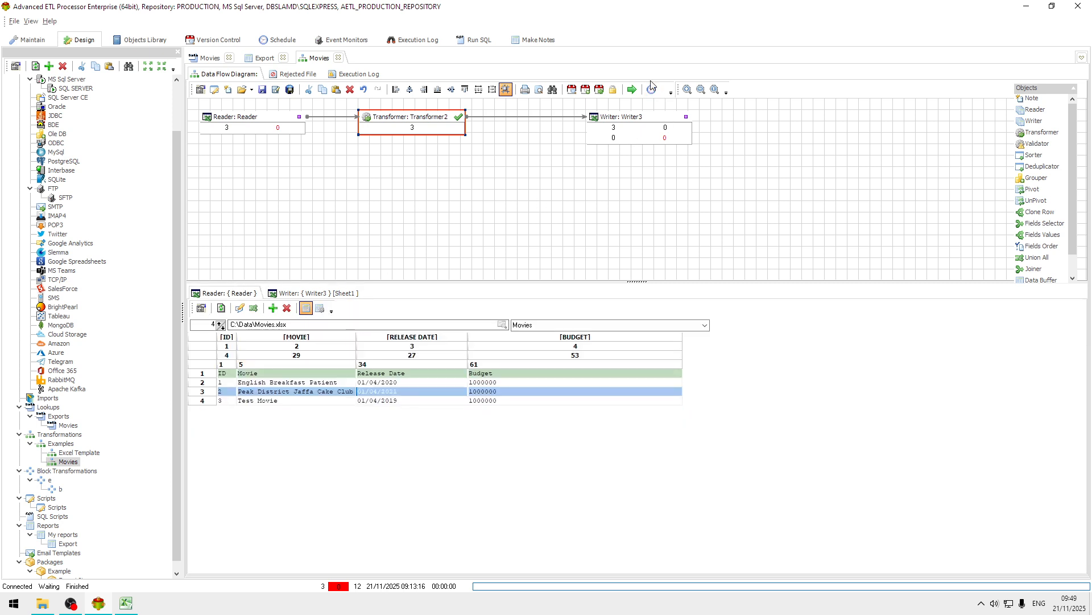
click(631, 89)
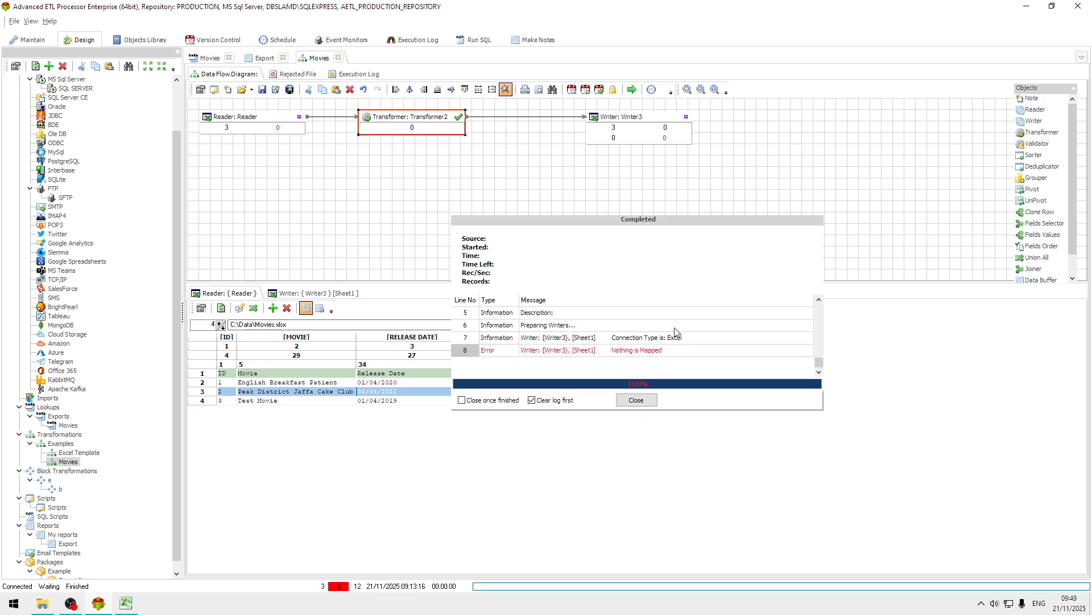
click(636, 400)
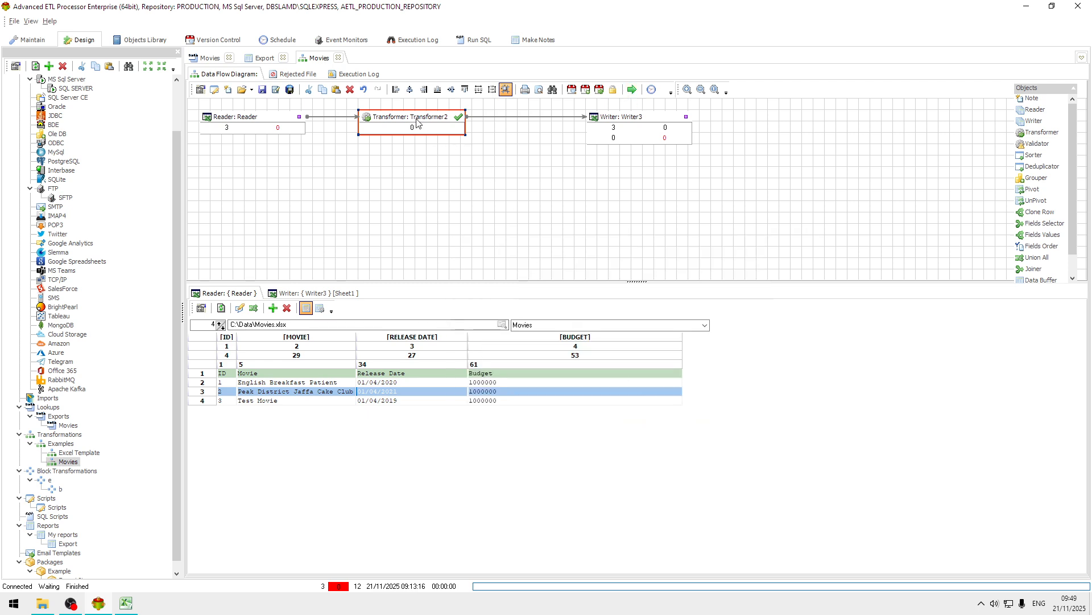
Reopen Transformer2's field mapping, accept it, and try running the Movies transformation again.
double_click(427, 121)
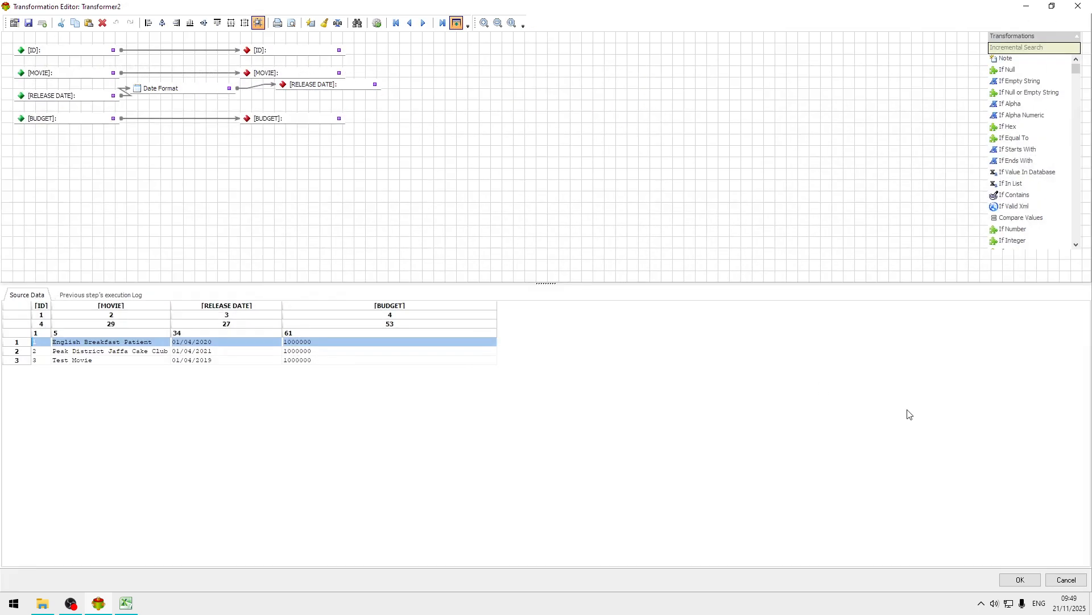
click(1021, 579)
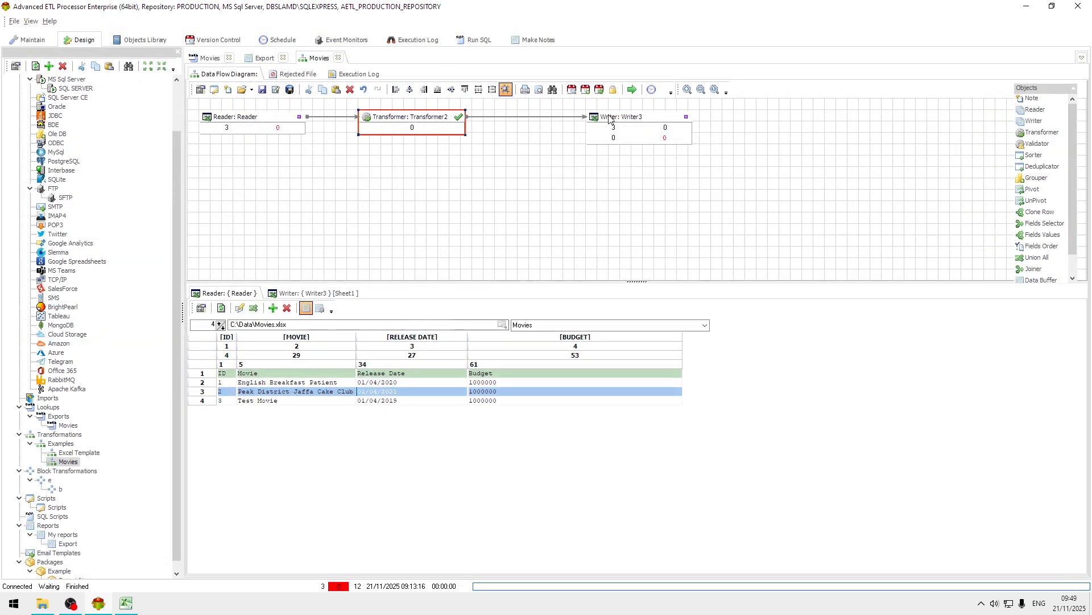
click(631, 89)
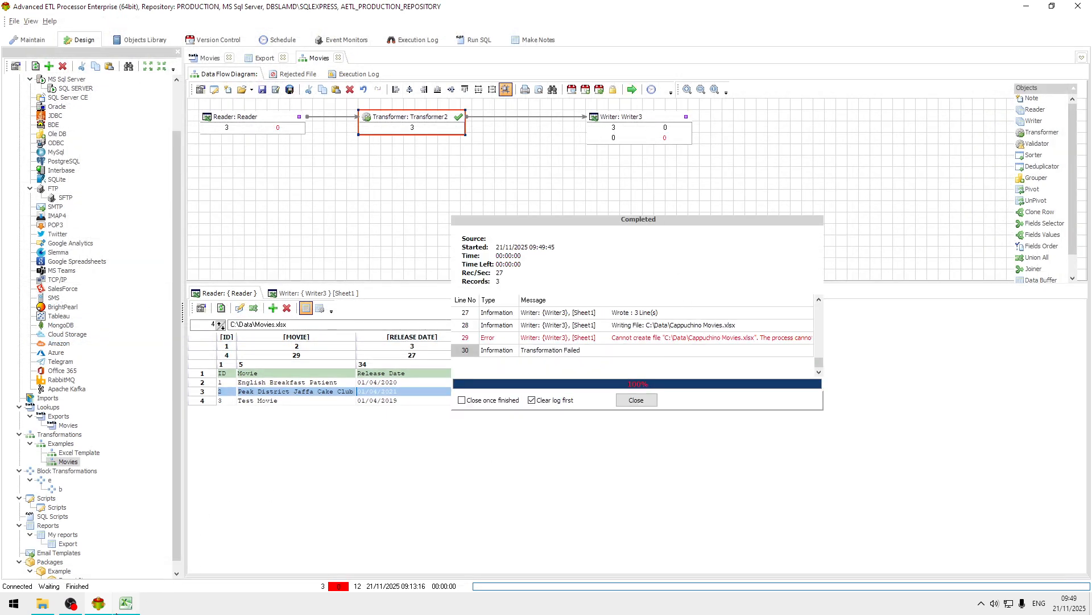
Switch to Excel to close Cappuchino Movies.xlsx, return to Advanced ETL Processor, and rerun the Movies transformation.
click(125, 603)
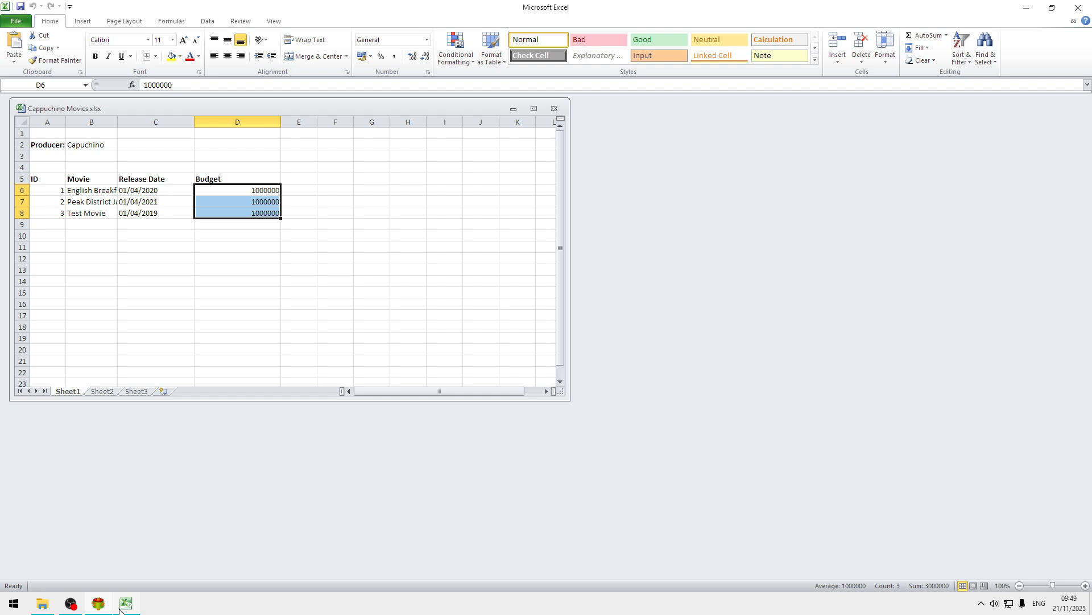
click(554, 109)
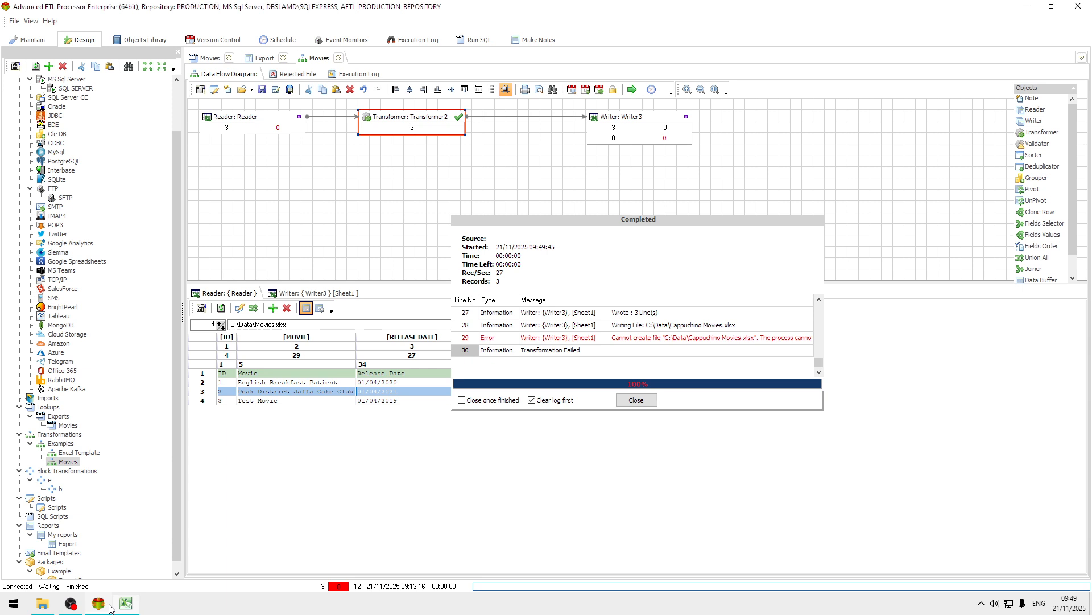
click(101, 604)
click(643, 403)
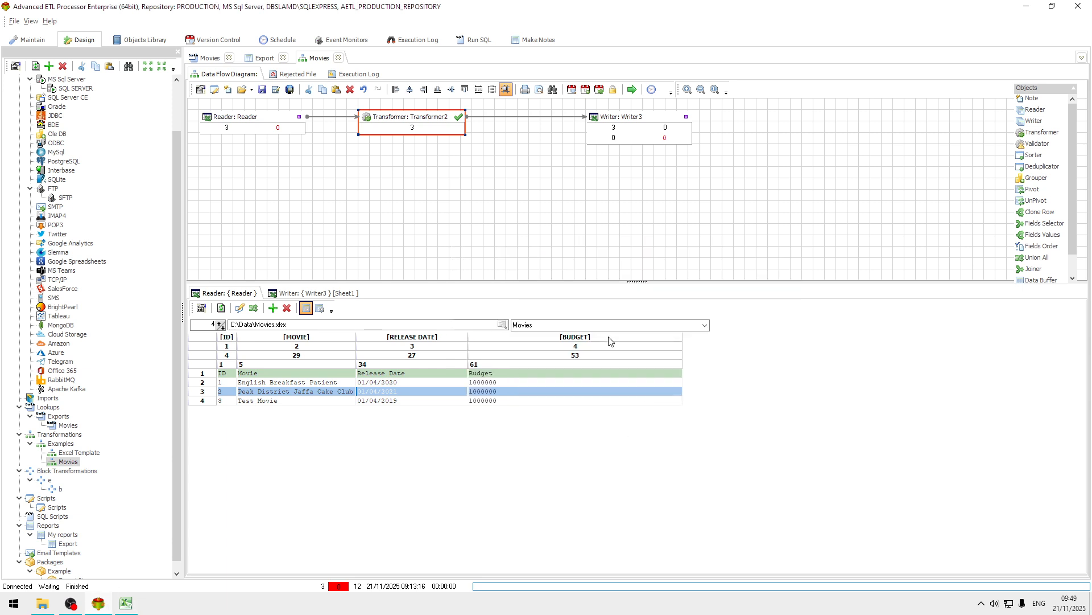
click(634, 90)
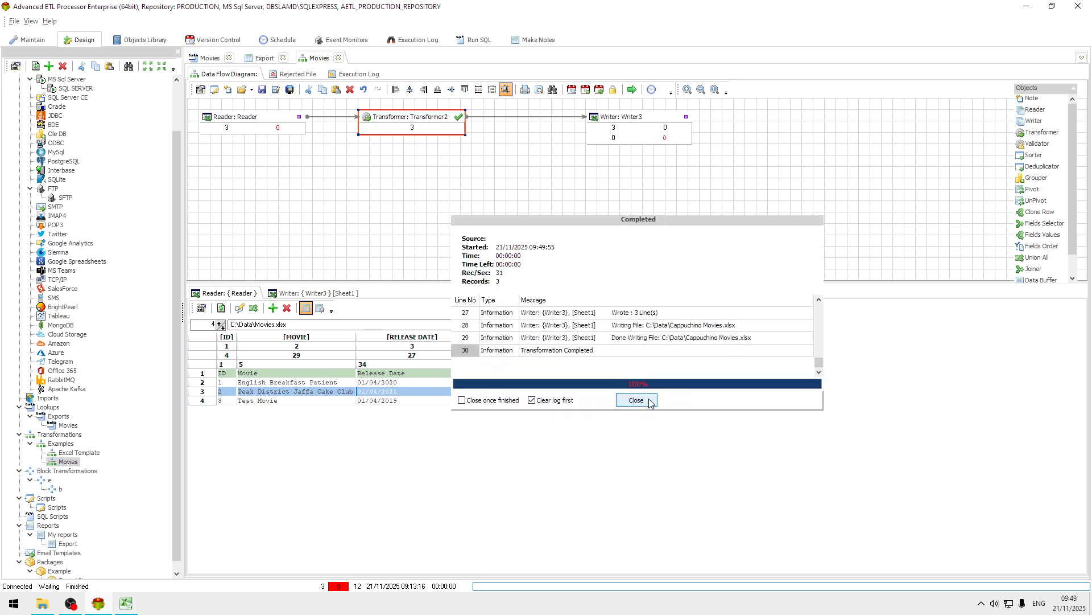
click(646, 401)
Refresh Writer3's Sheet1 preview and inspect the release dates in the three movie rows.
click(343, 293)
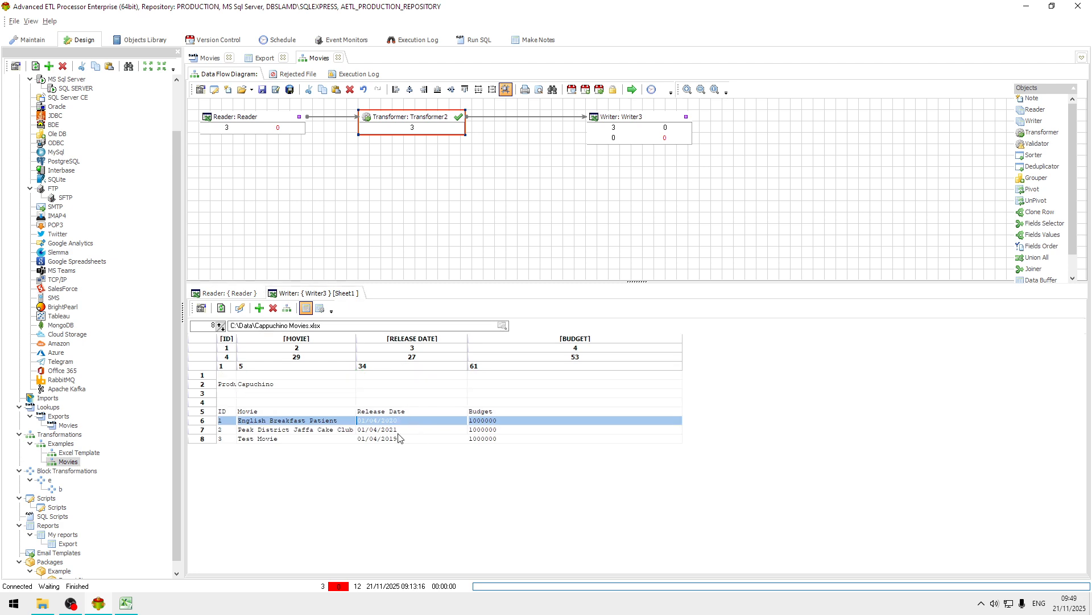
click(222, 309)
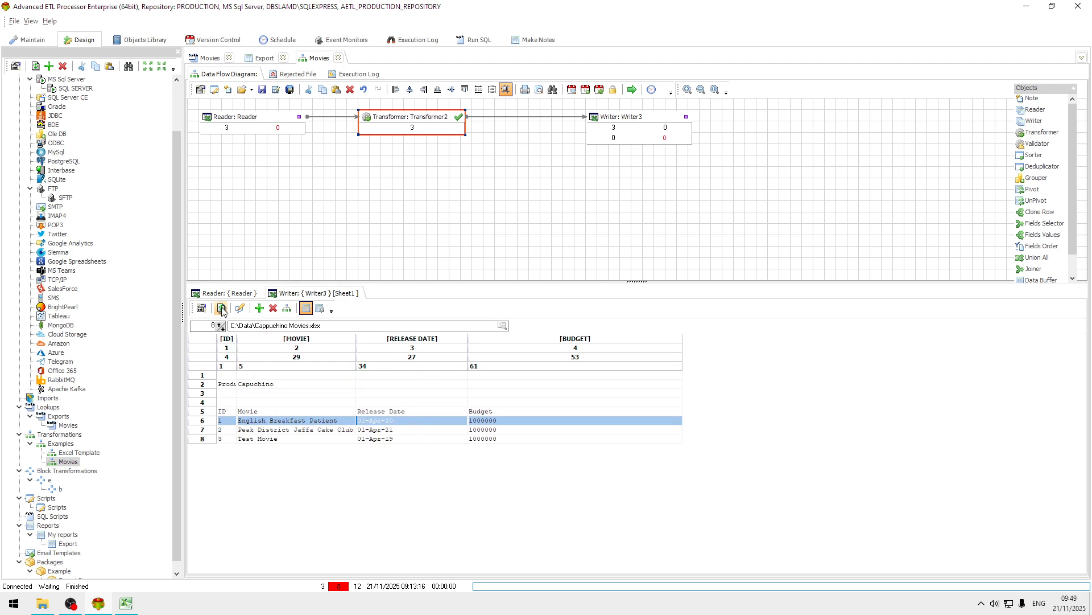
click(392, 440)
click(396, 421)
click(397, 440)
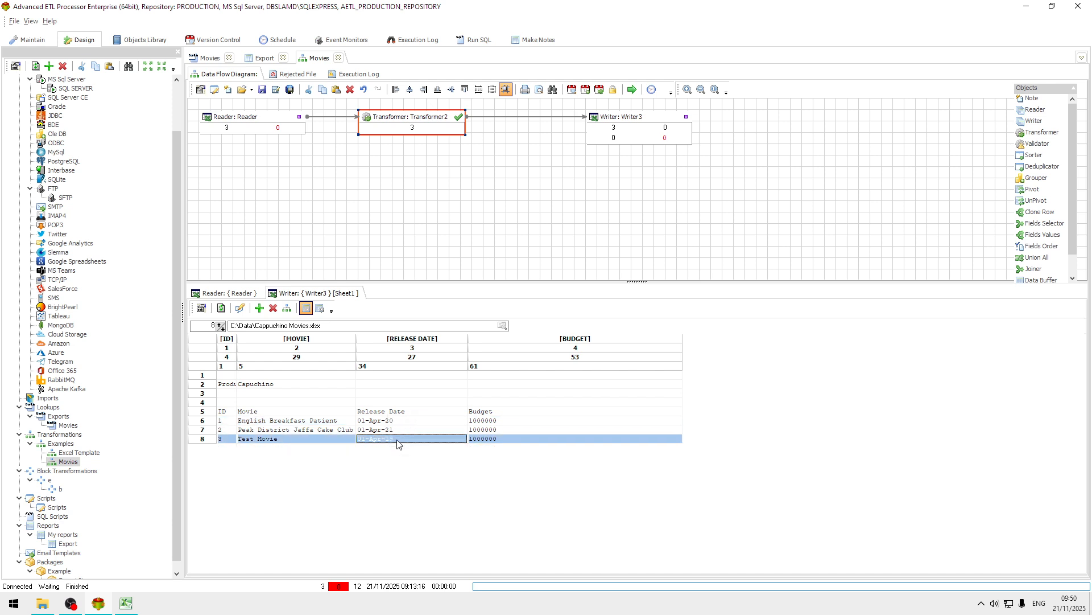
click(397, 421)
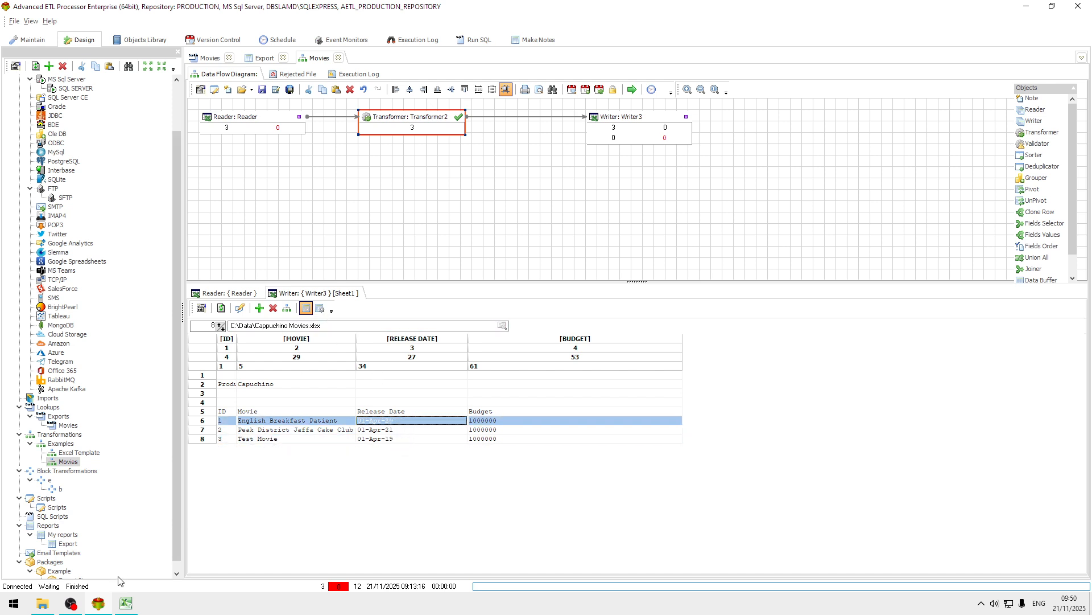
Switch to File Explorer and open Cappuchino Movies.xlsx from the C:\Data folder.
click(42, 603)
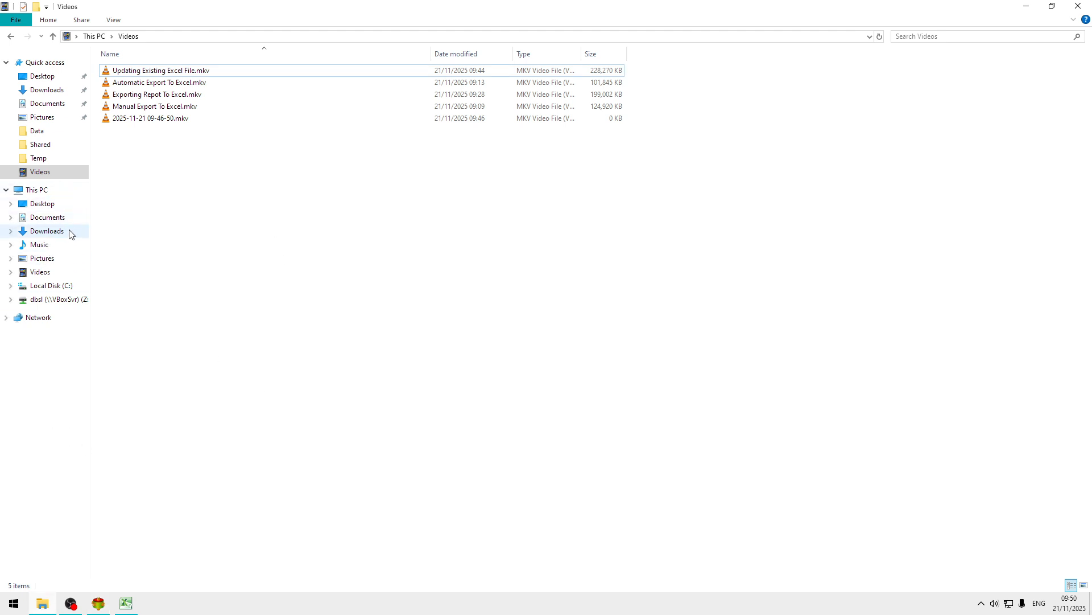
click(63, 285)
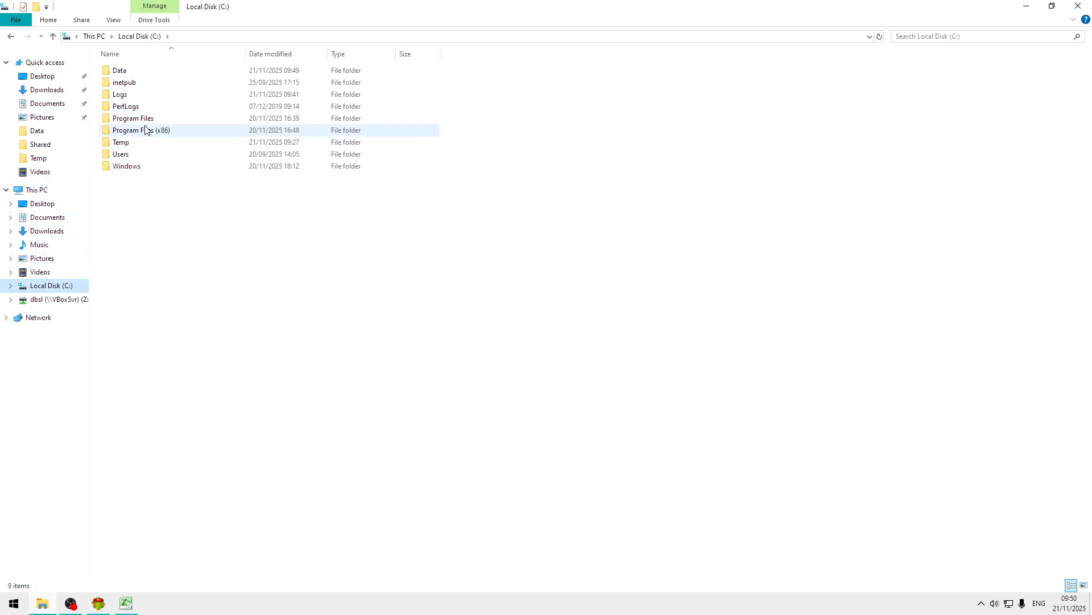
click(145, 74)
double_click(144, 74)
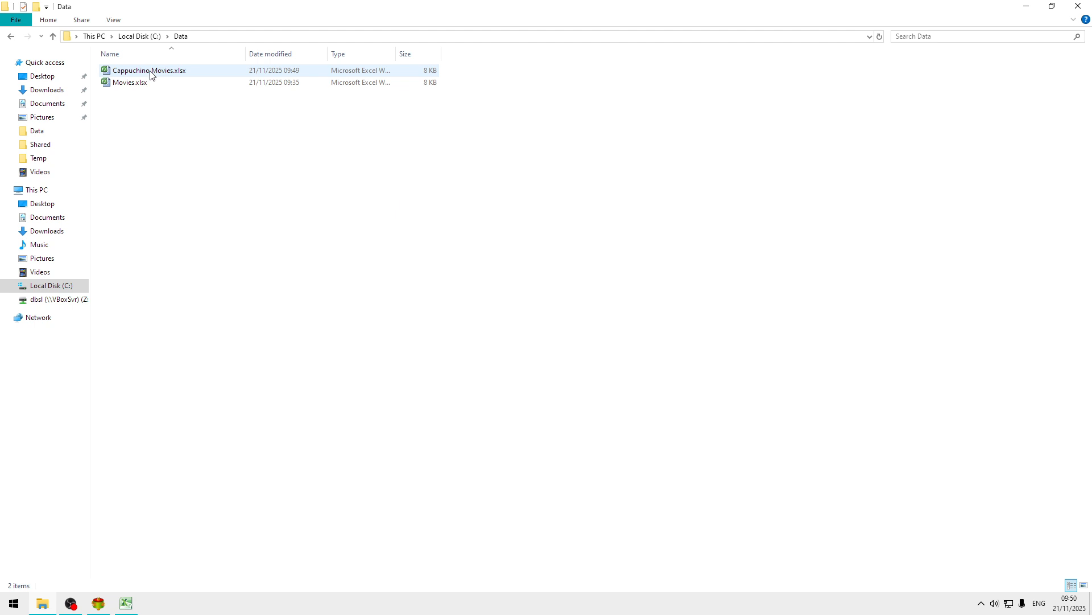
double_click(145, 70)
Examine the Release Date cells in column C, including C6's underlying value, and the Budget cells in column D.
click(177, 188)
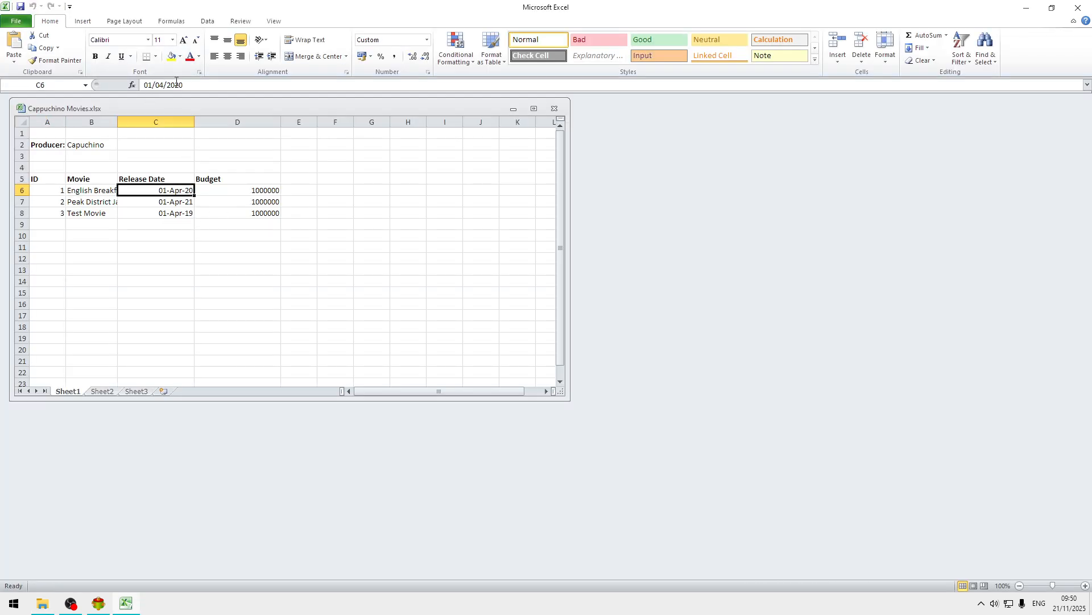
drag(203, 85, 142, 85)
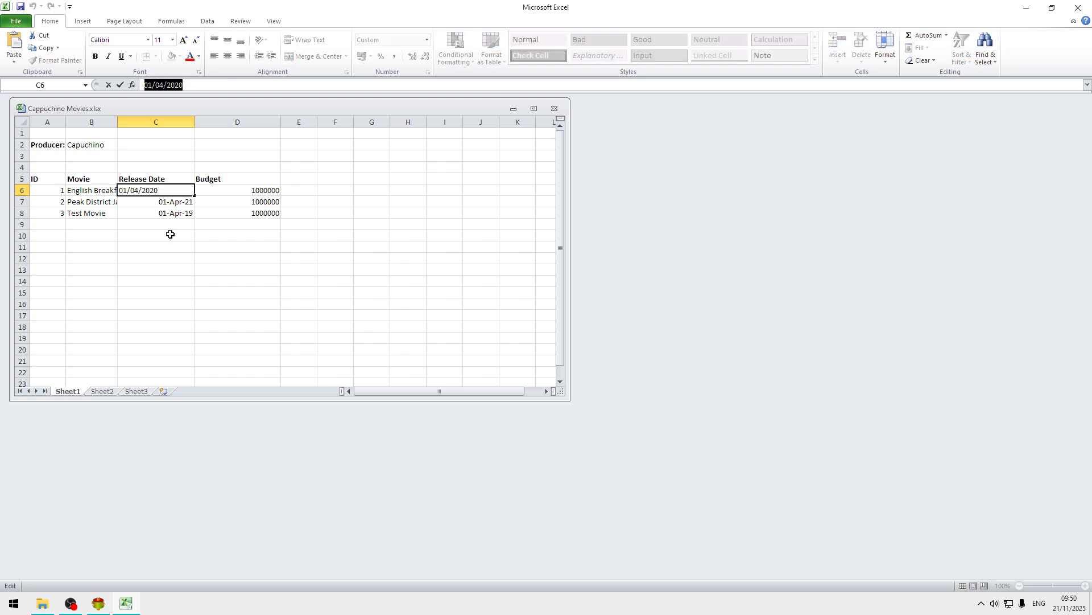
click(166, 223)
click(167, 209)
click(165, 199)
click(250, 193)
click(265, 190)
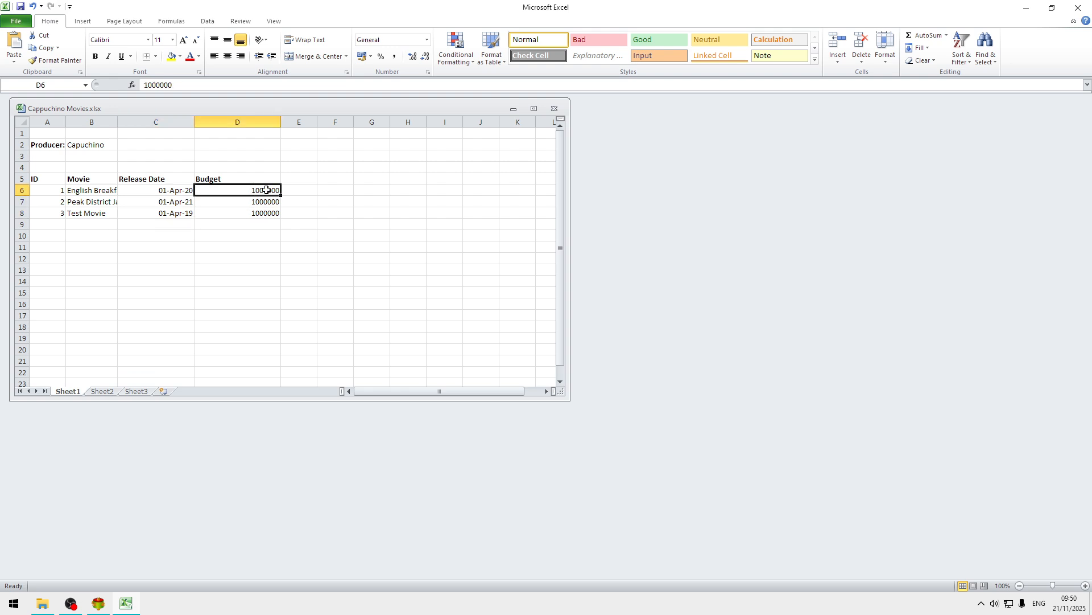
click(252, 214)
click(260, 191)
Close Cappuchino Movies.xlsx without saving changes and return to Advanced ETL Processor.
click(104, 606)
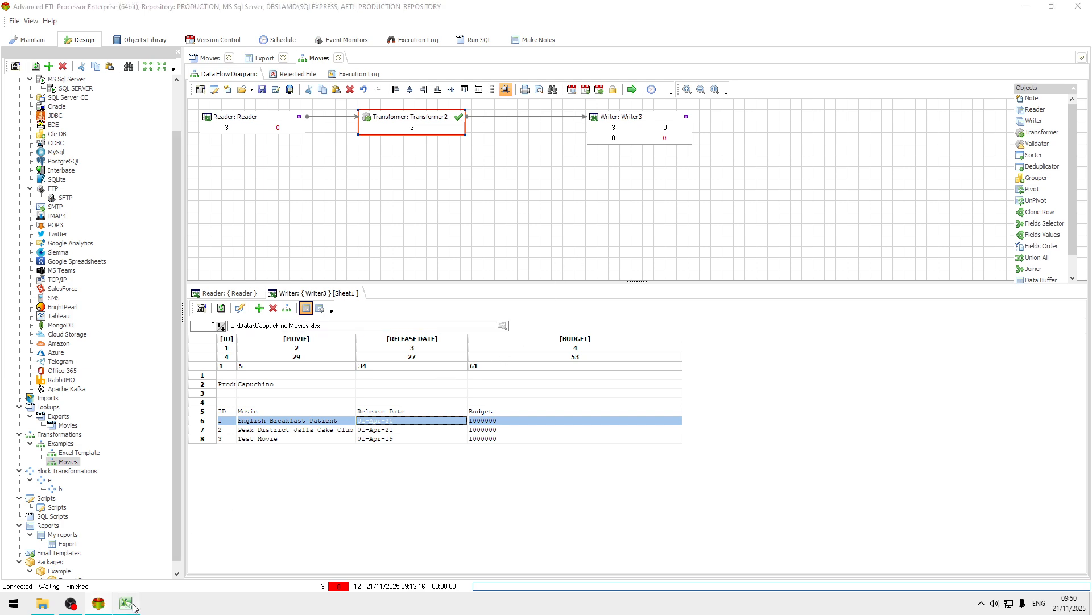
click(125, 604)
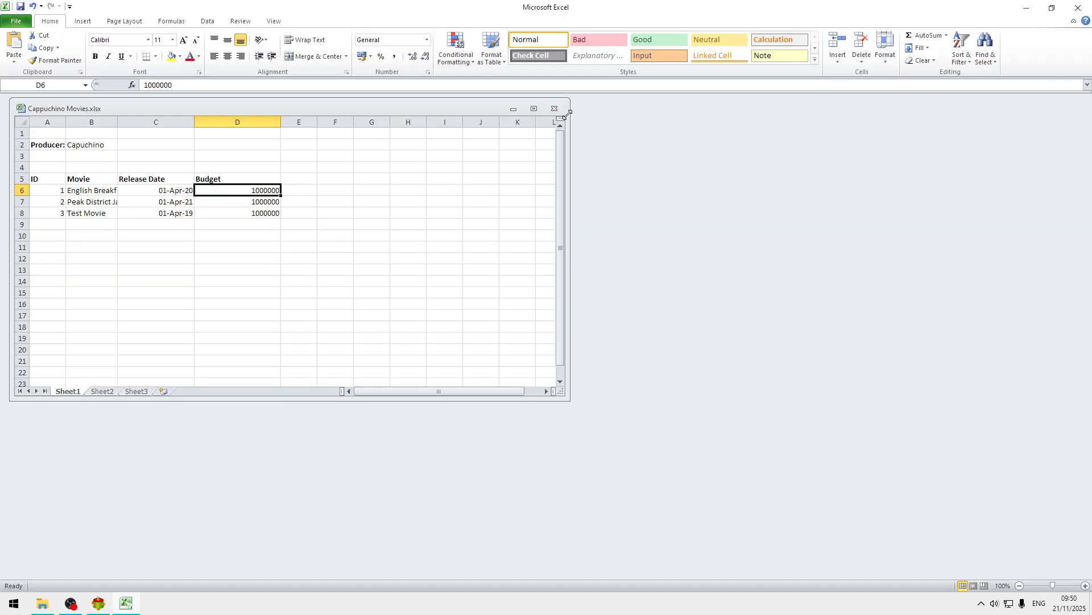
click(554, 109)
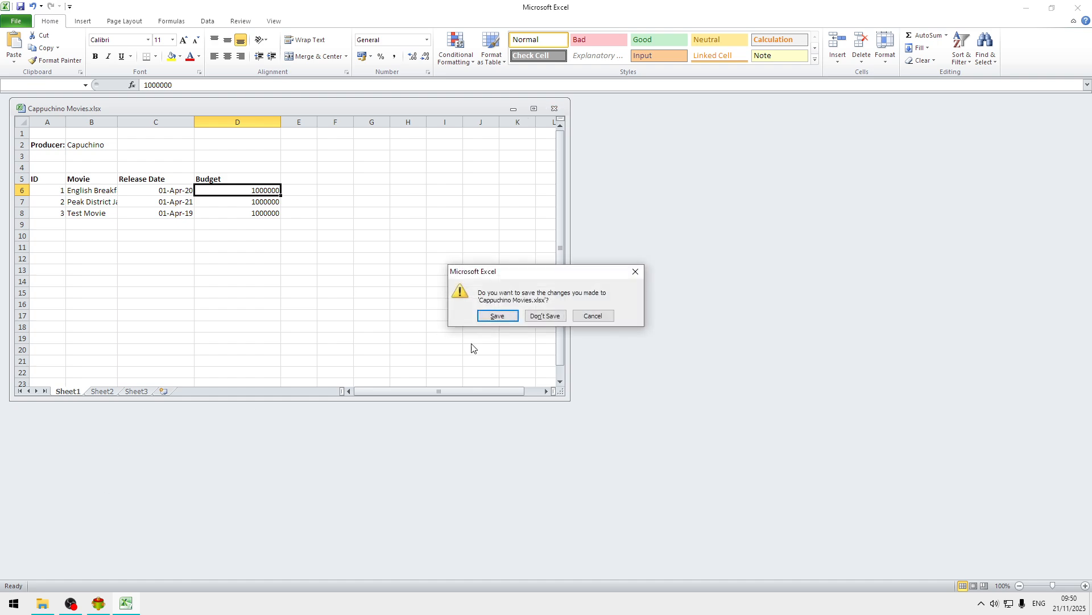
click(551, 317)
click(101, 607)
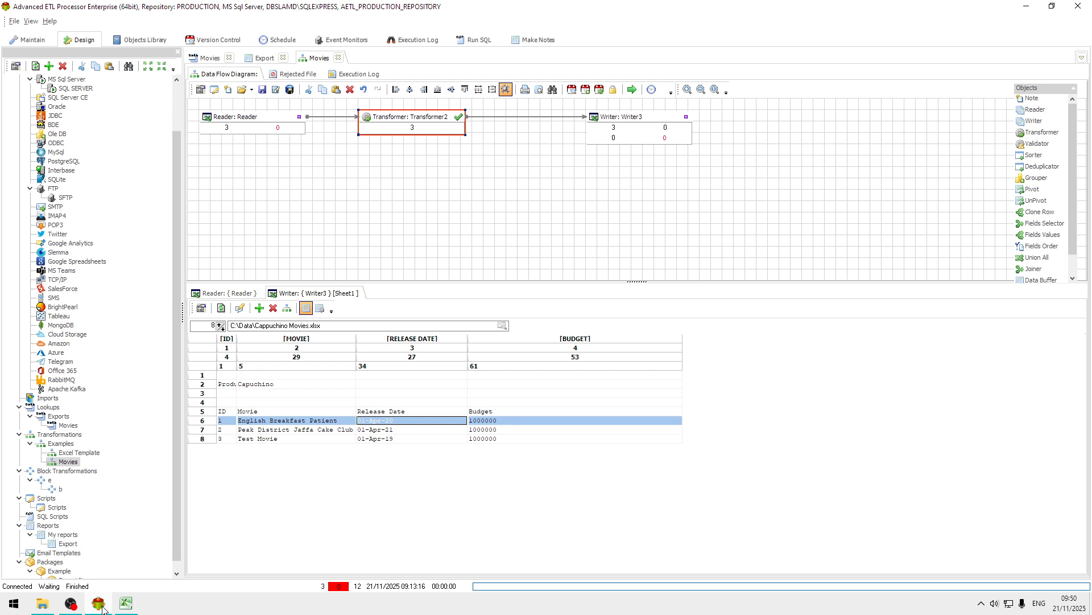
Set the output format of Writer3's BUDGET field to #,##0 in the writer's field list.
click(320, 308)
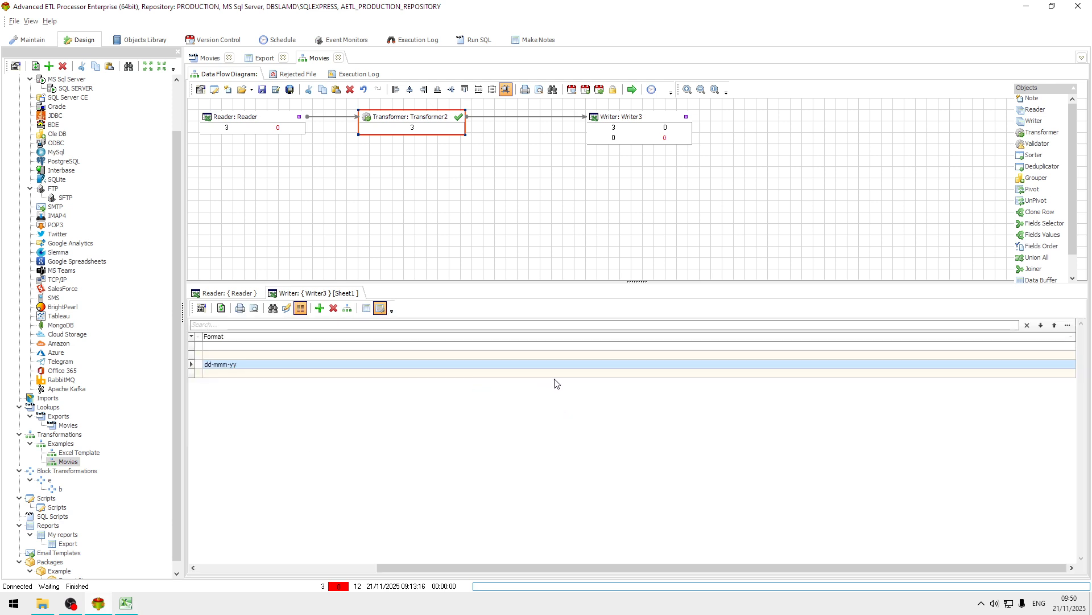
click(569, 372)
click(1070, 374)
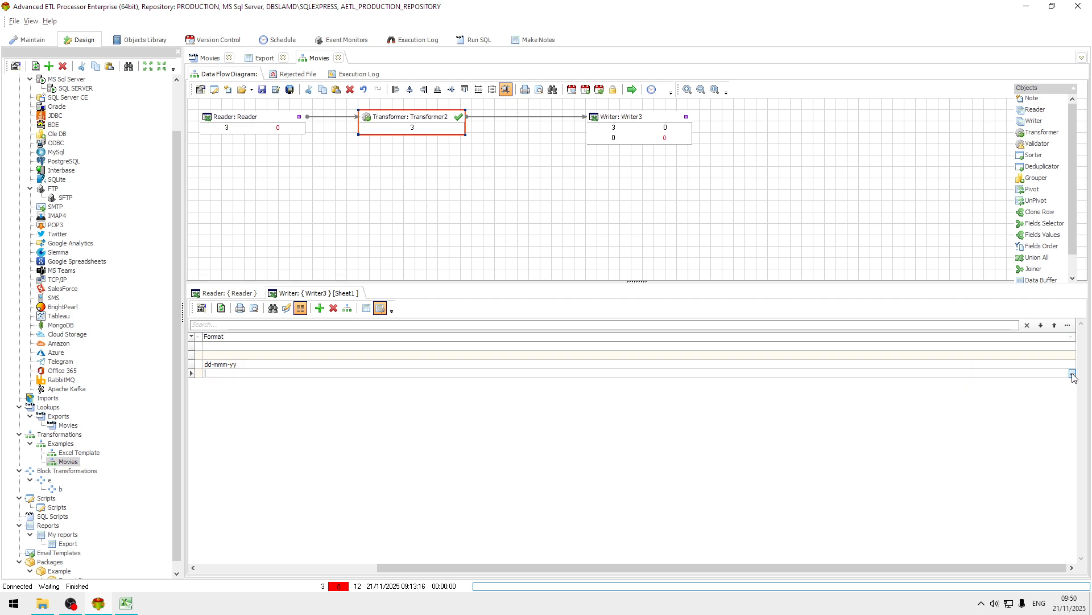
click(1073, 373)
scroll(340, 422, up, 5)
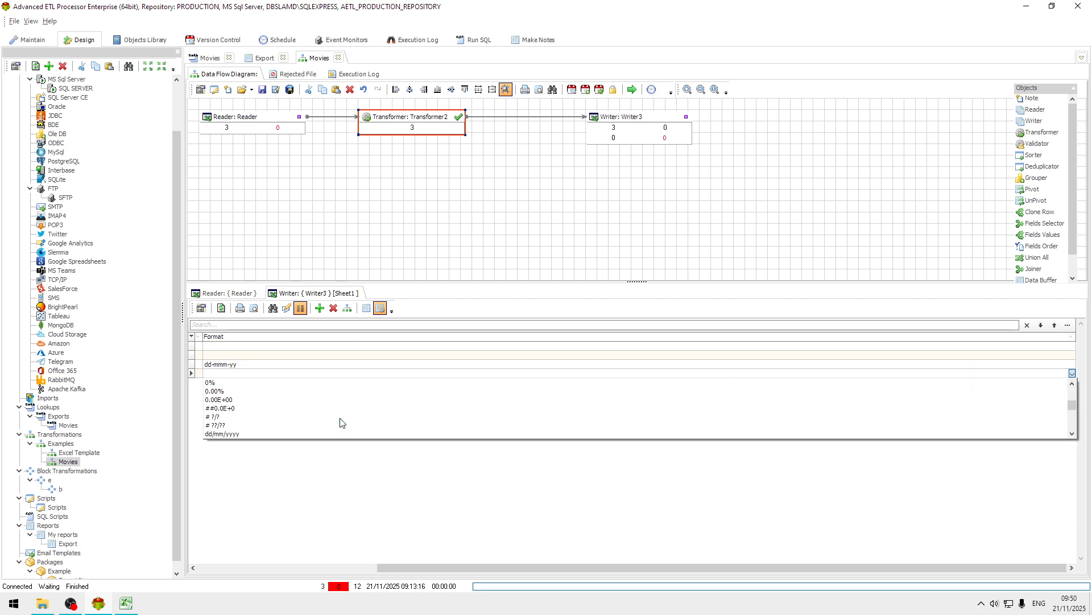
scroll(341, 422, down, 1)
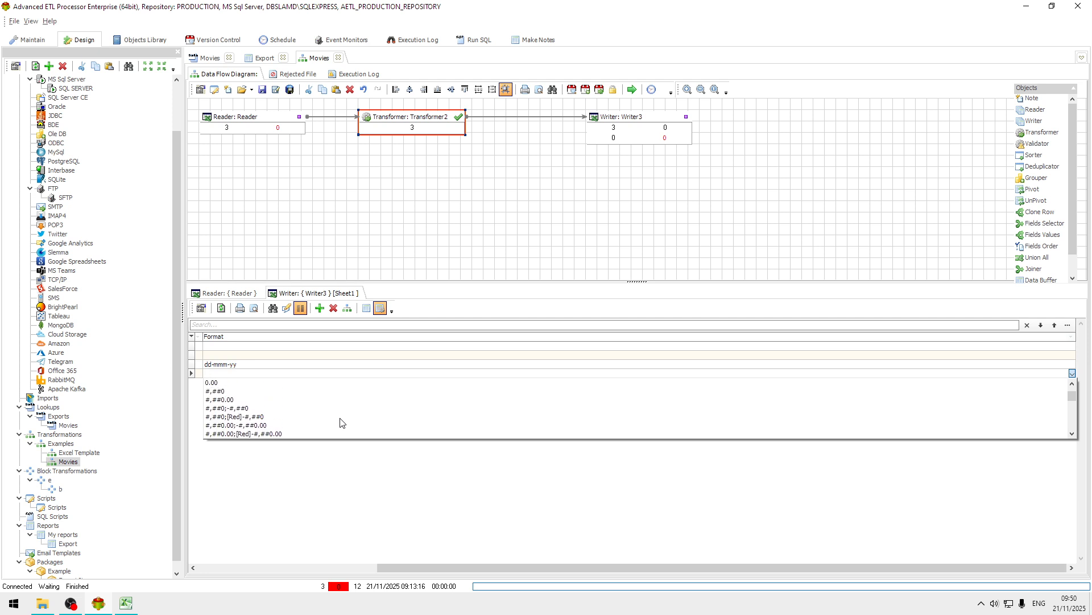
scroll(340, 422, down, 1)
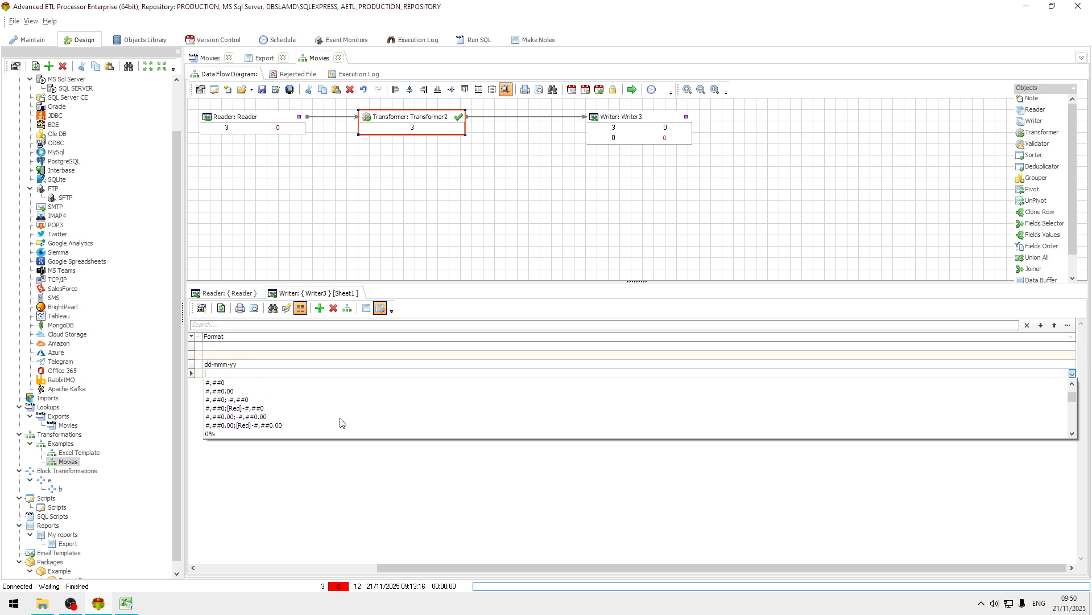
scroll(340, 423, down, 2)
scroll(341, 422, up, 2)
click(267, 382)
click(286, 365)
click(286, 374)
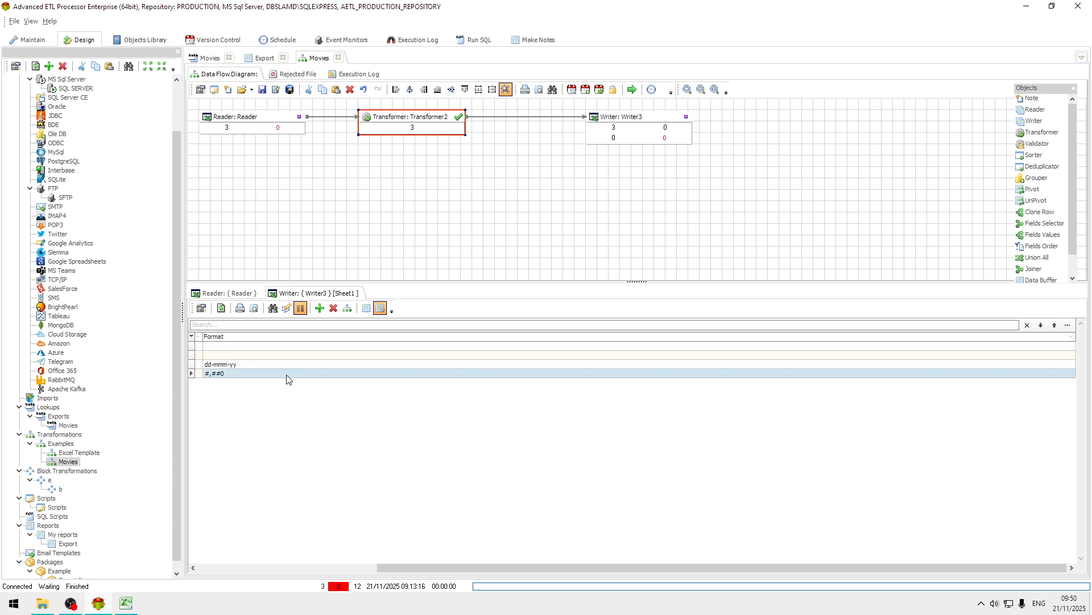
Show Writer3's sheet preview, run the Movies transformation, and dismiss the execution log.
click(366, 309)
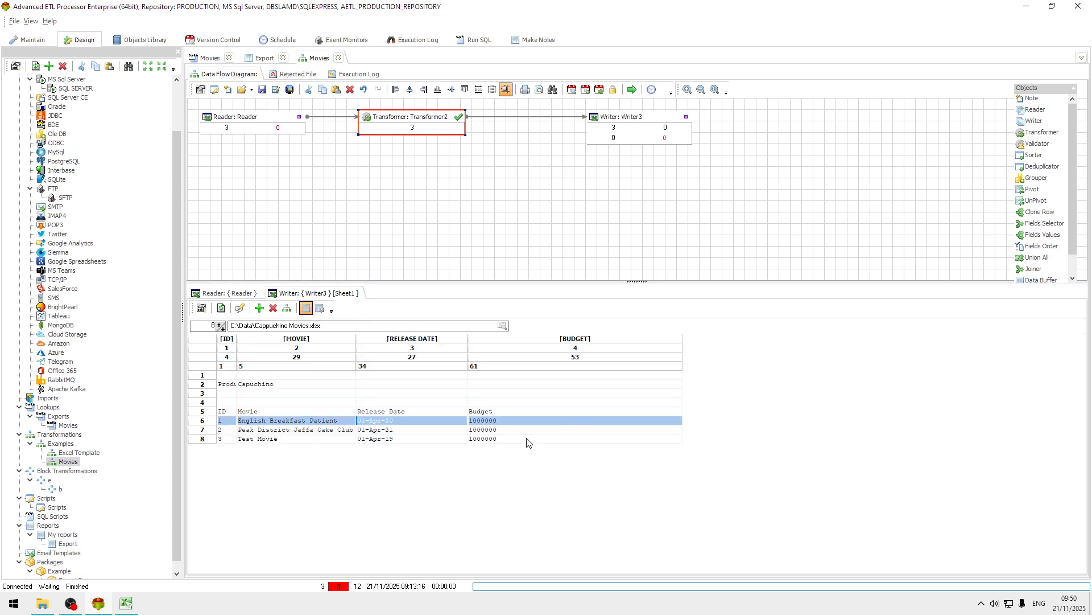
click(632, 90)
click(639, 401)
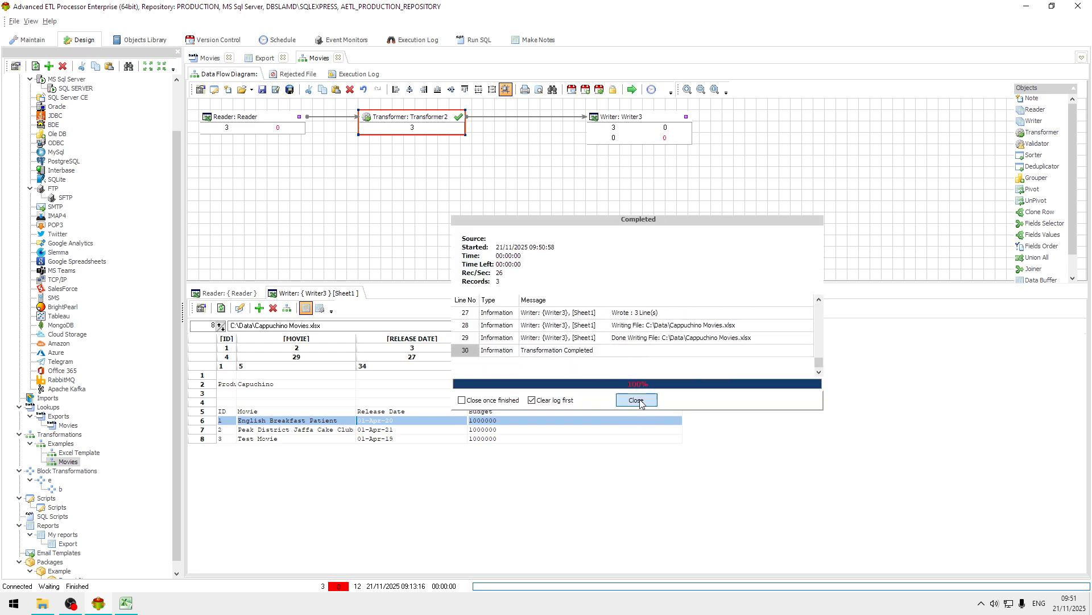
Recheck Writer3's field formats, refresh its sheet preview, and inspect the budget values in the three movie rows.
click(321, 309)
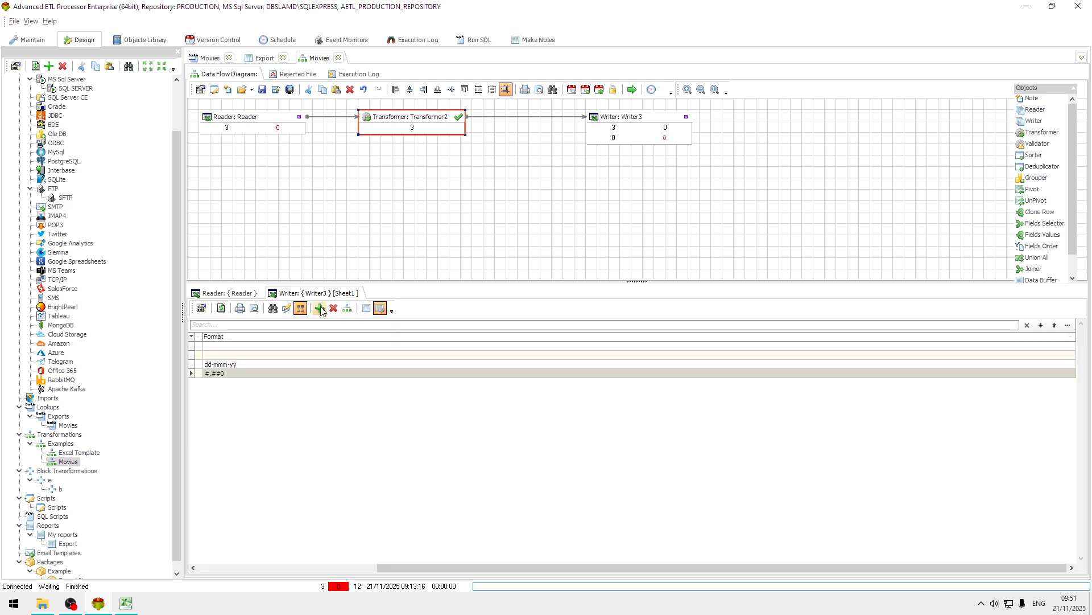
click(366, 309)
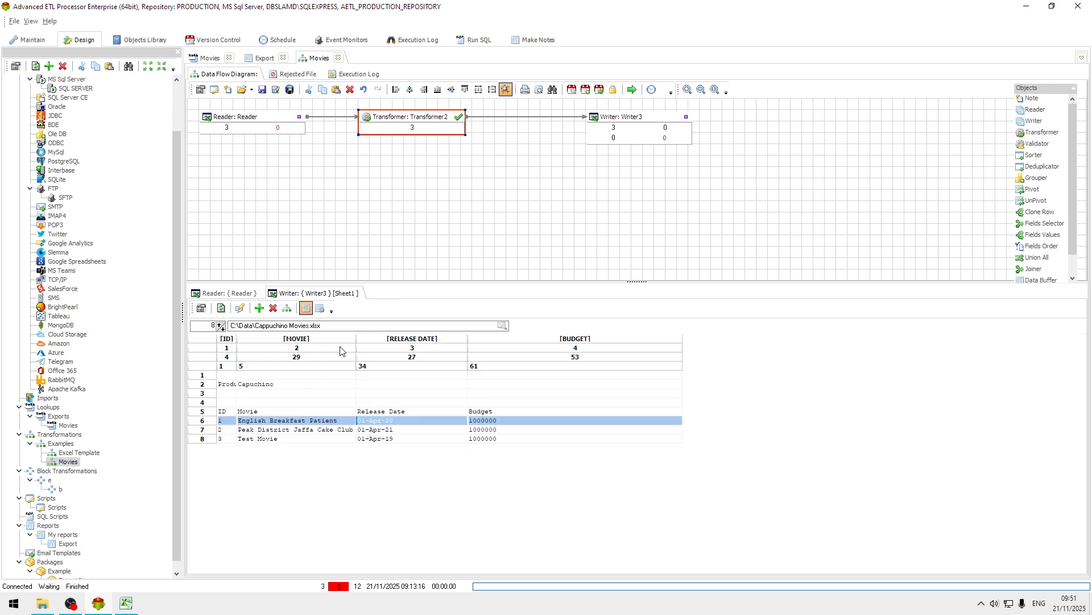
click(222, 309)
click(493, 429)
click(494, 421)
click(496, 439)
click(502, 421)
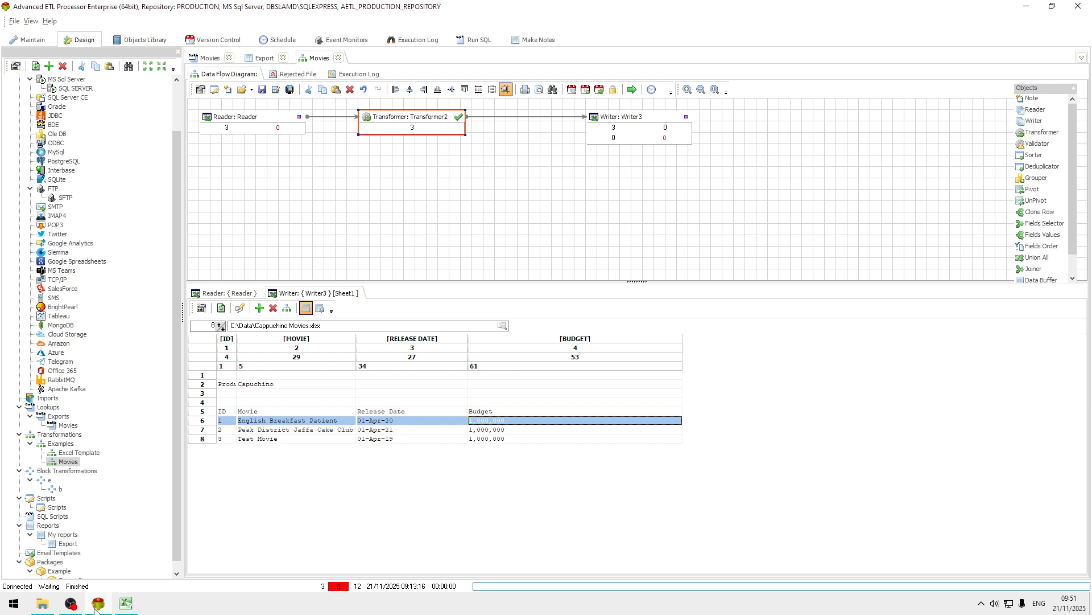
Open Cappuchino Movies.xlsx from File Explorer in Excel and examine the Budget cells, including D6's underlying value.
click(43, 604)
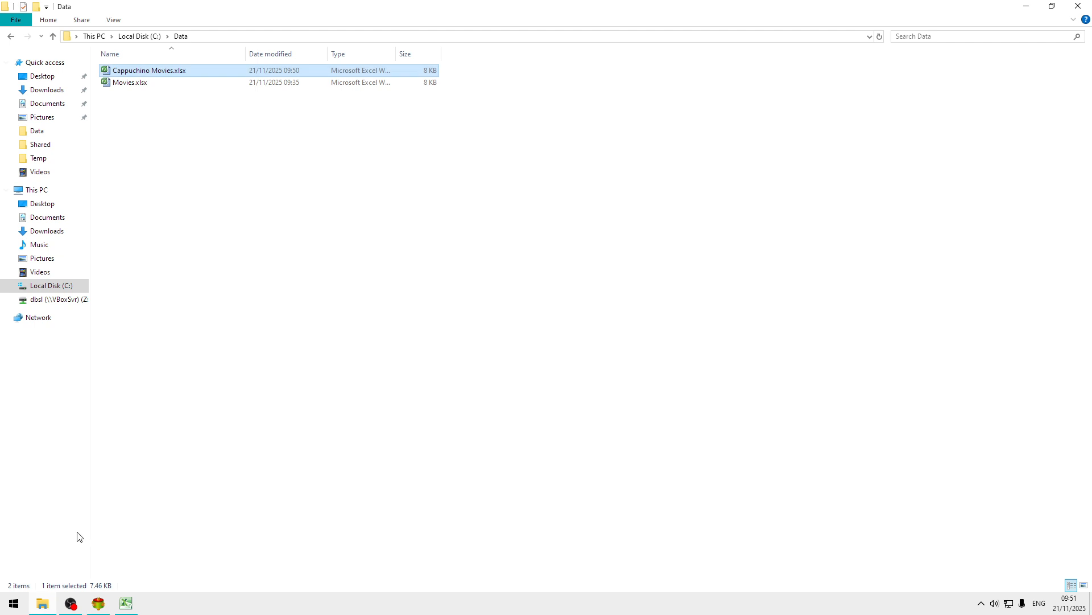
double_click(173, 71)
click(268, 193)
double_click(181, 82)
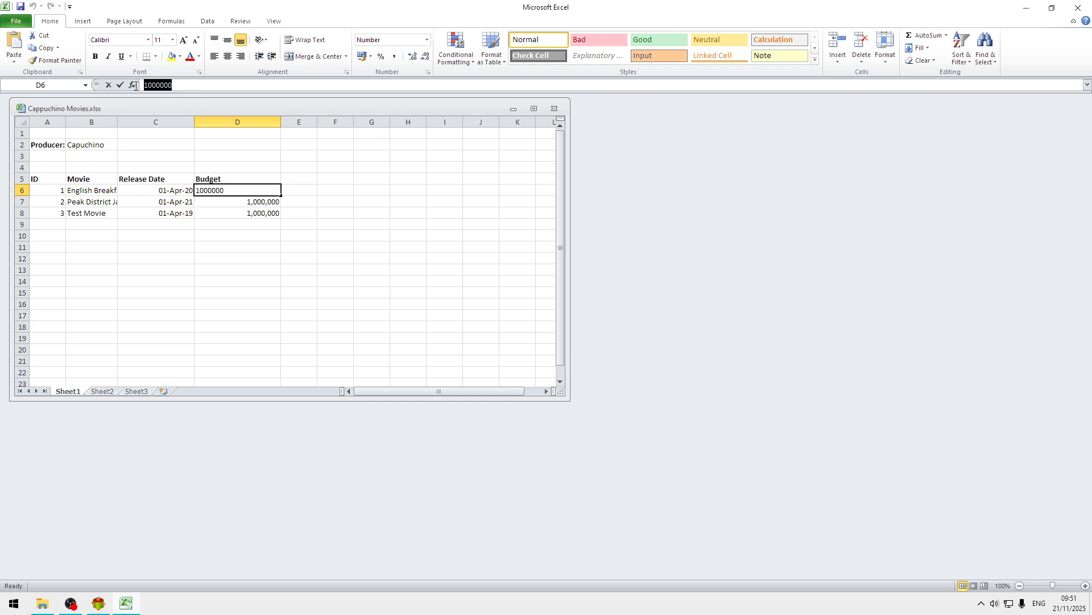
click(254, 203)
click(258, 221)
click(265, 189)
click(264, 223)
click(270, 189)
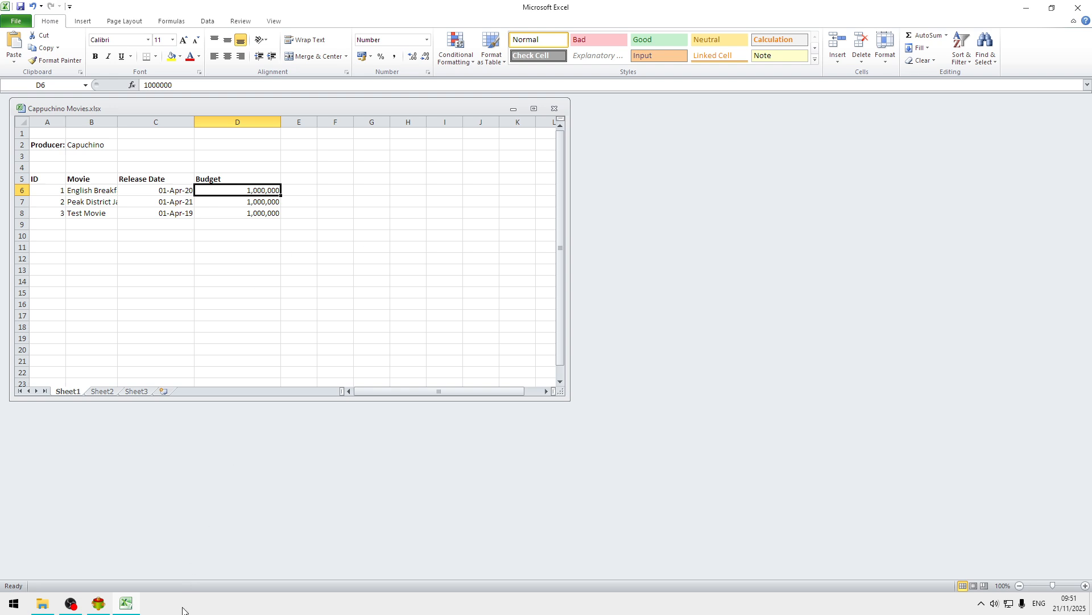
click(182, 610)
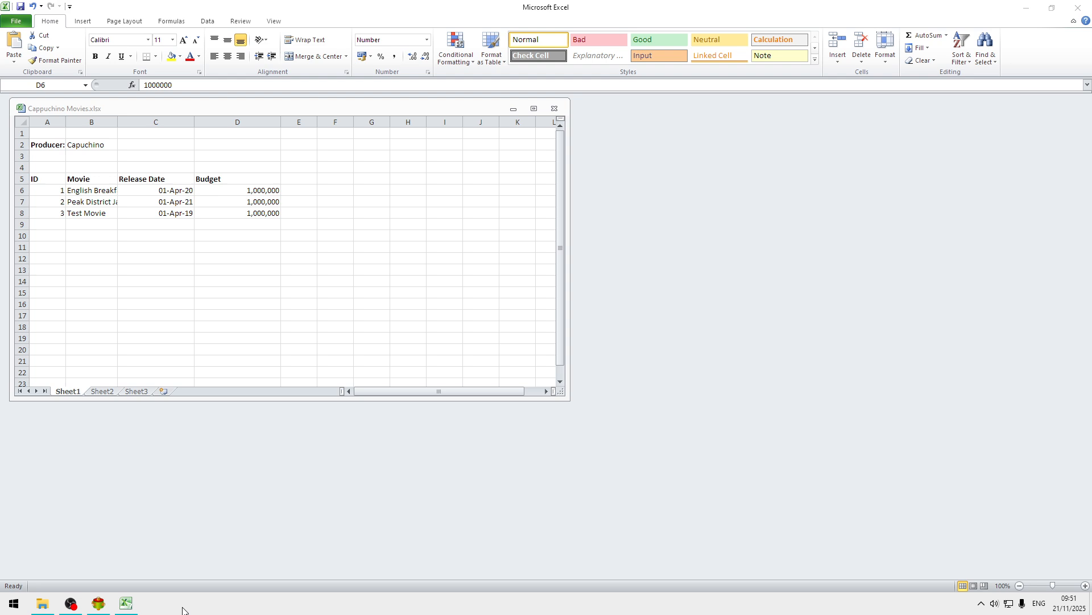